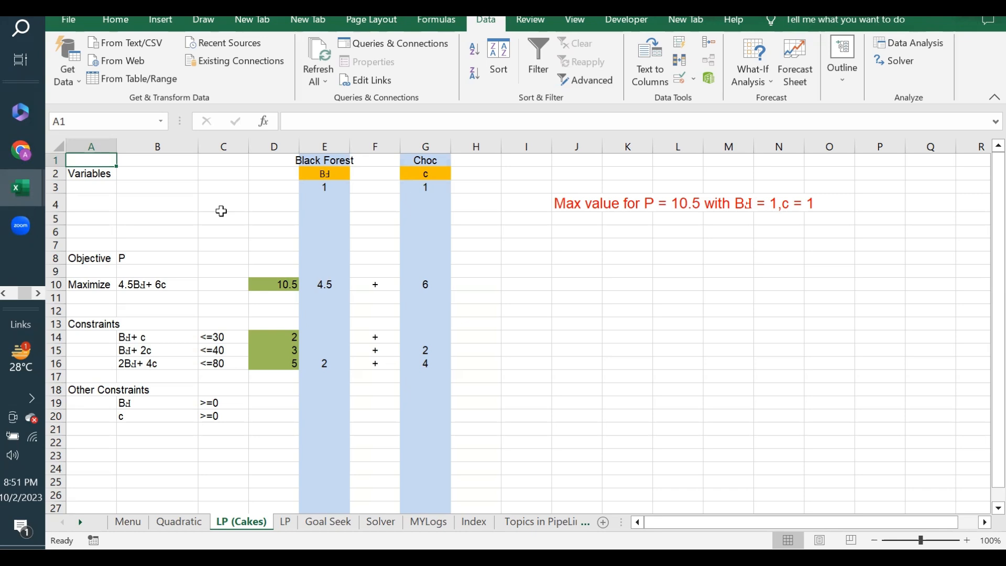
Step: Examine the objective formula in D10, the Black Forest variable in E3, and the constraint formulas and limits in rows 14 to 16
click(92, 283)
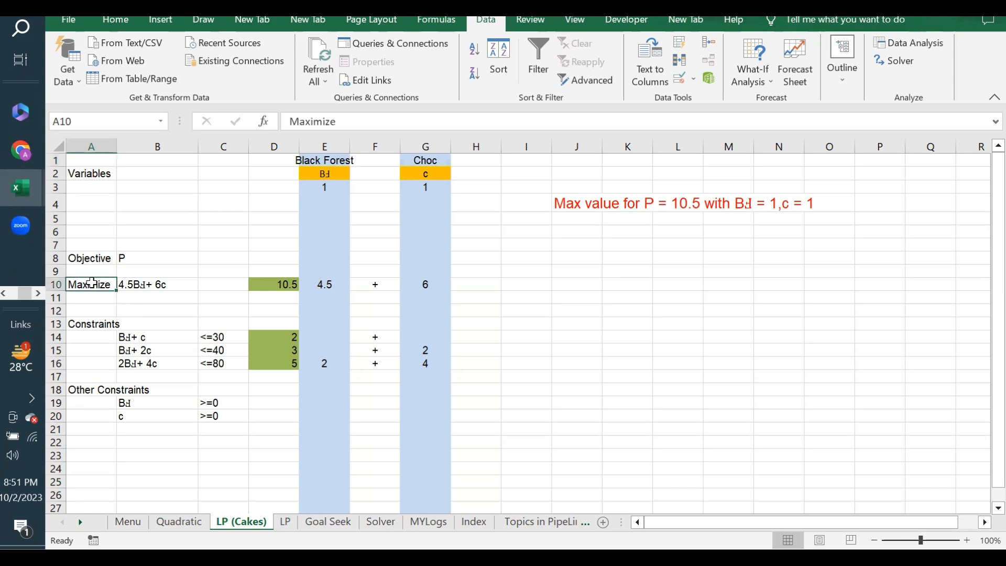
click(318, 185)
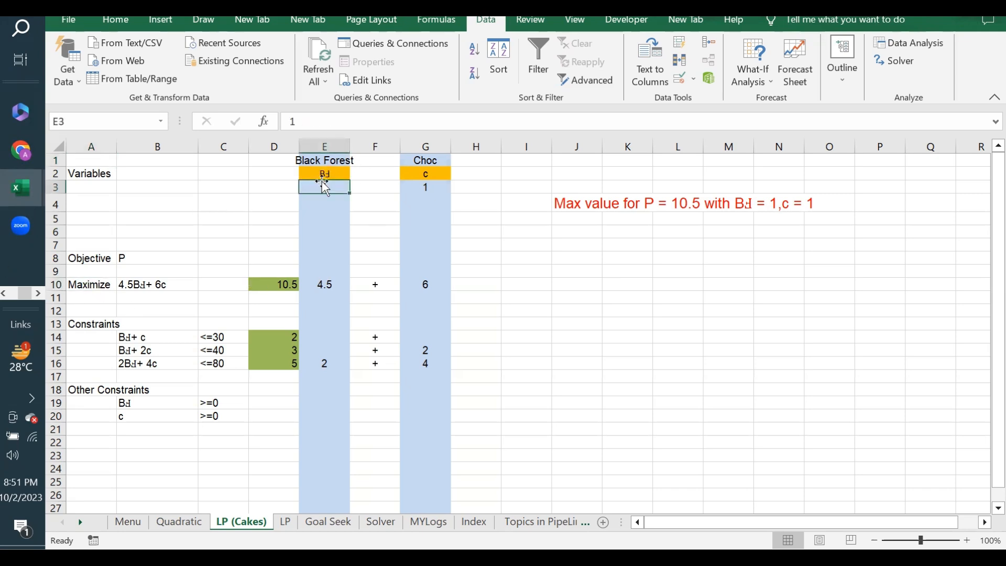
click(281, 280)
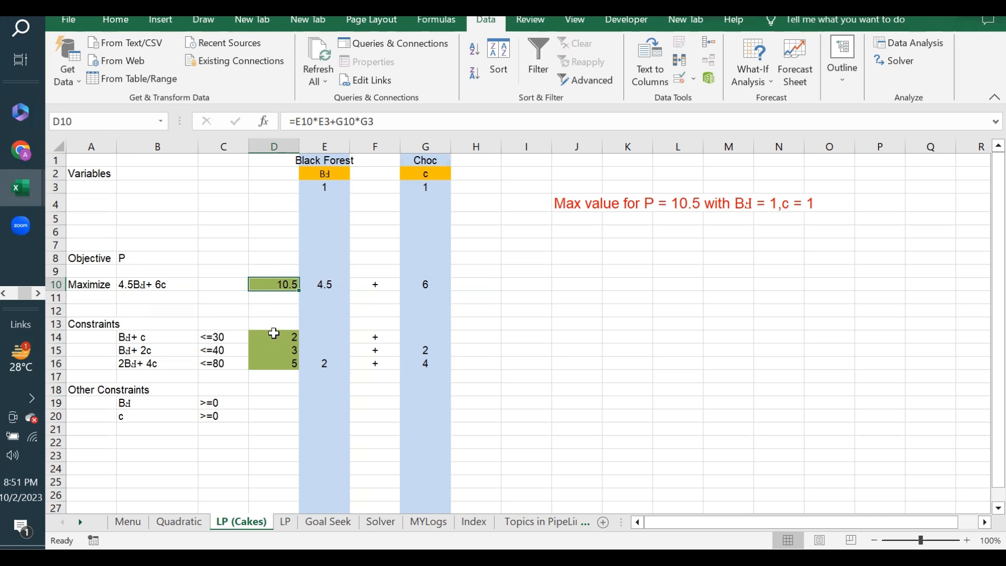
drag(131, 336, 131, 361)
key(ctrl+v)
drag(281, 337, 277, 360)
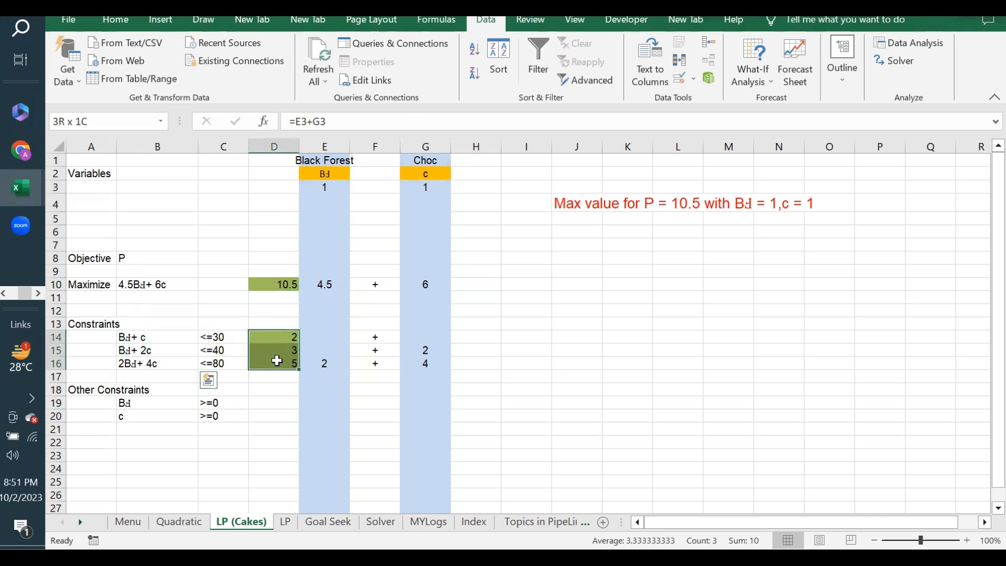
click(274, 337)
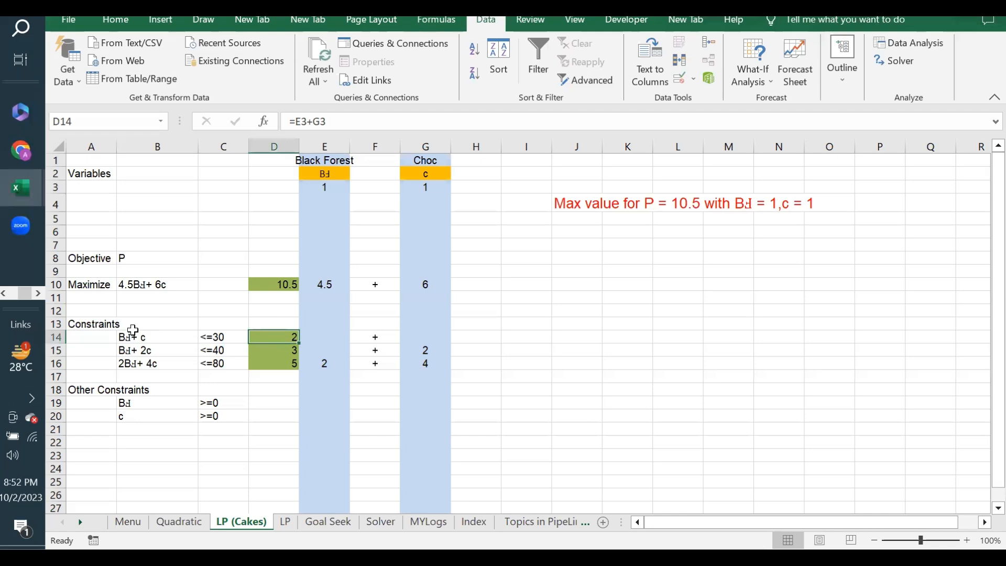
click(211, 338)
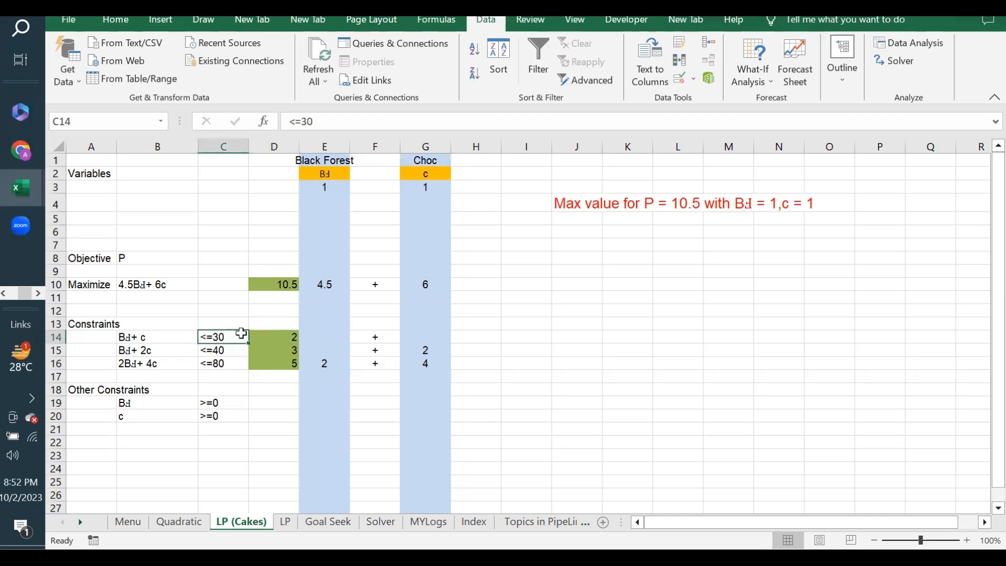
click(222, 350)
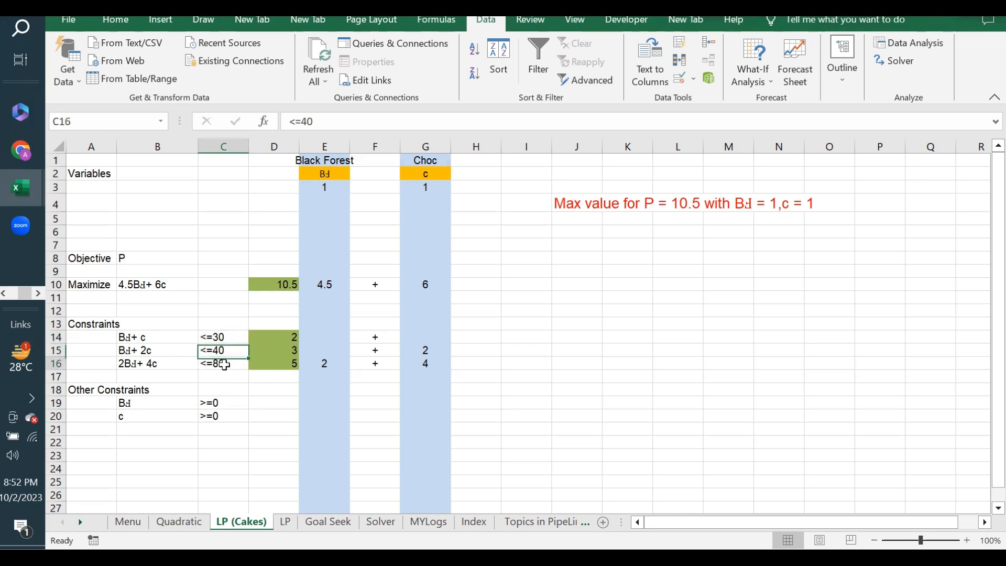
Step: Examine the constraint expressions in B14:B16 with their limits, and the non-negativity condition in C19
drag(135, 337, 157, 359)
click(131, 338)
click(97, 337)
click(131, 335)
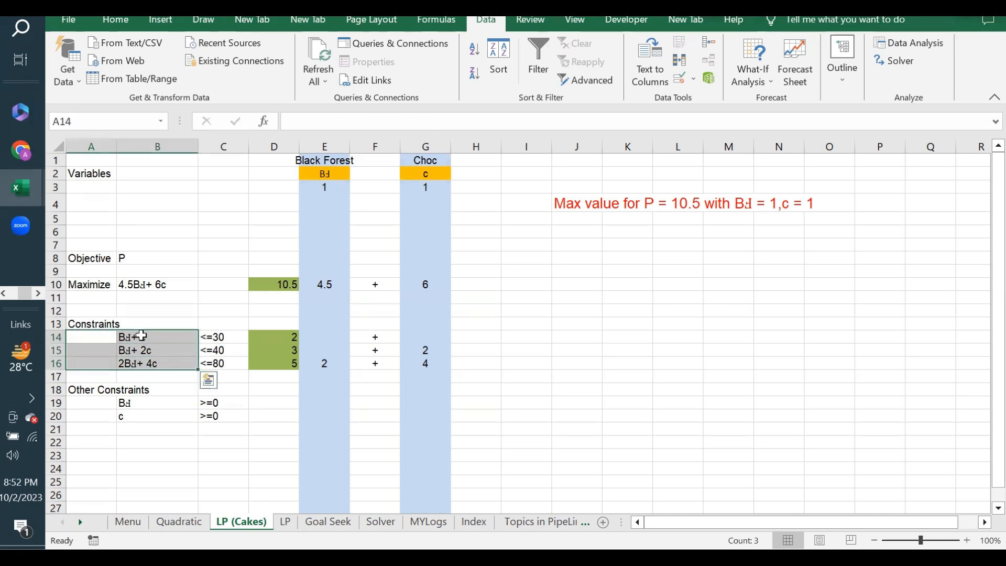
click(140, 335)
click(145, 350)
click(149, 365)
click(148, 338)
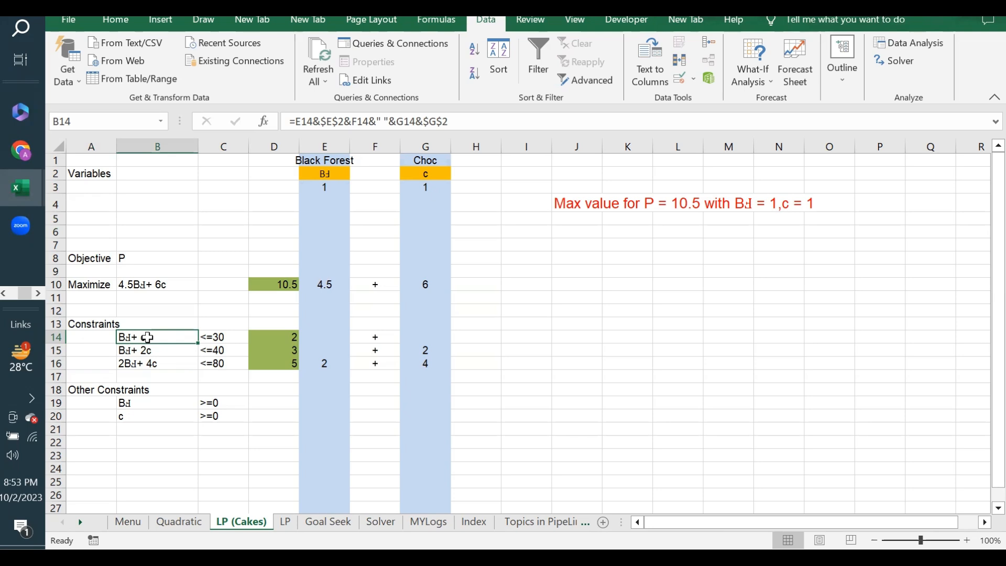
drag(129, 337, 131, 364)
click(130, 335)
click(222, 335)
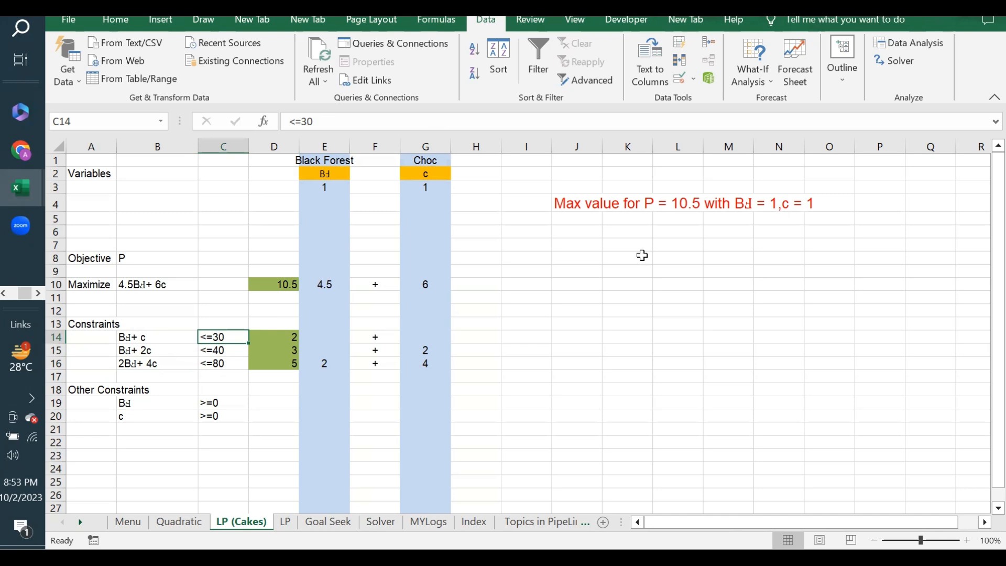
click(216, 405)
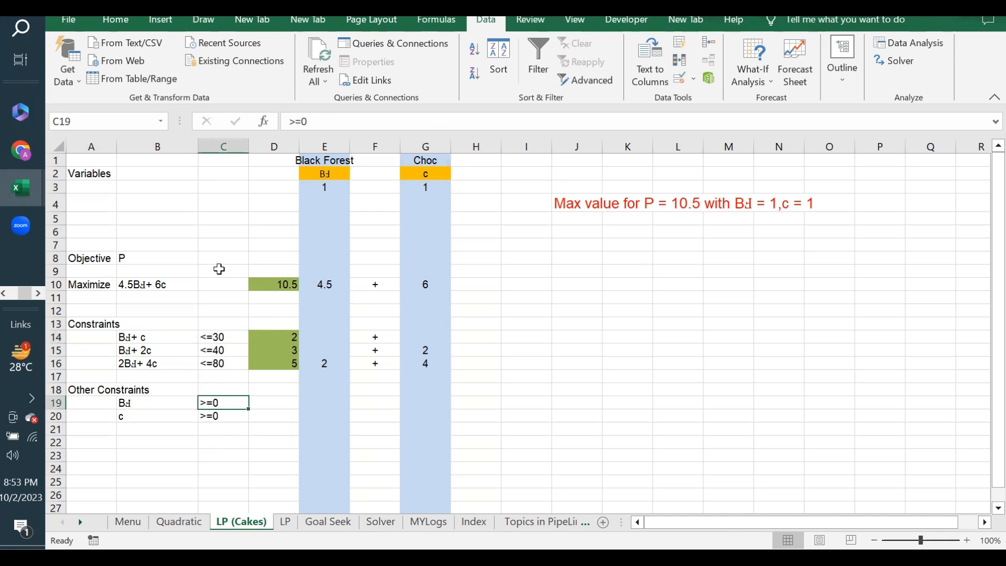
Step: Examine the objective in row 10, the variable cells E3 and G3, and the result message formula in J4
click(274, 283)
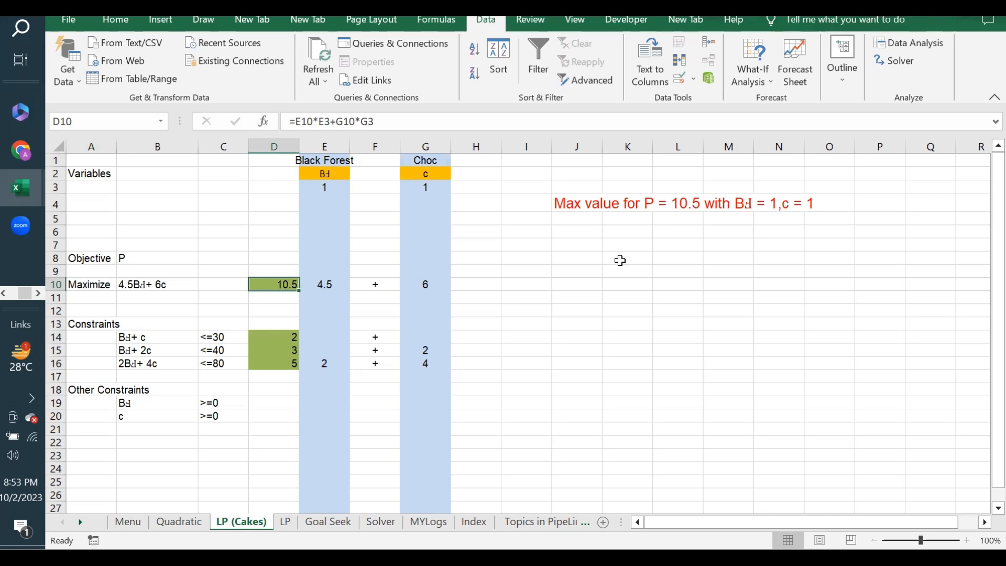
click(338, 189)
click(425, 187)
click(317, 186)
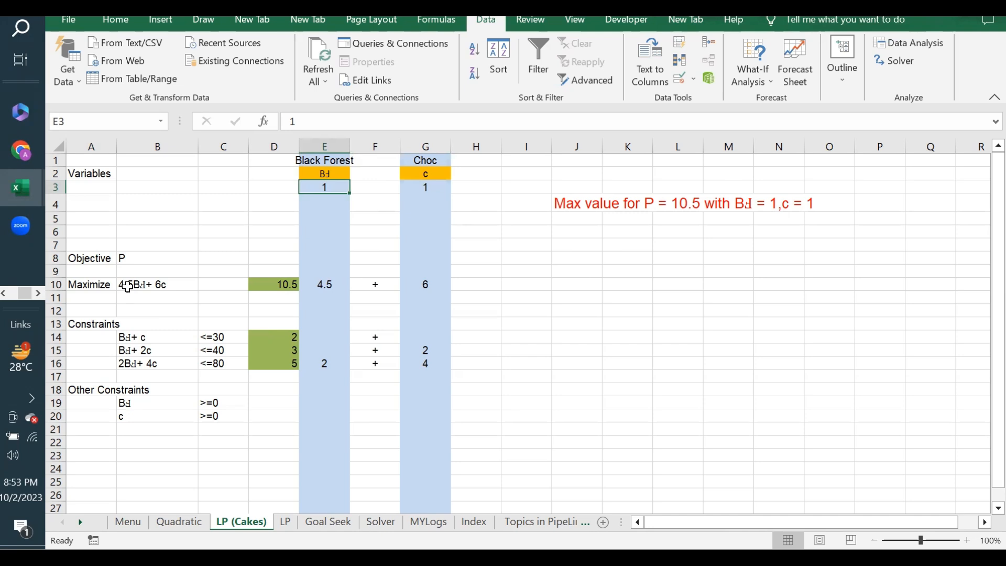
click(147, 281)
click(274, 284)
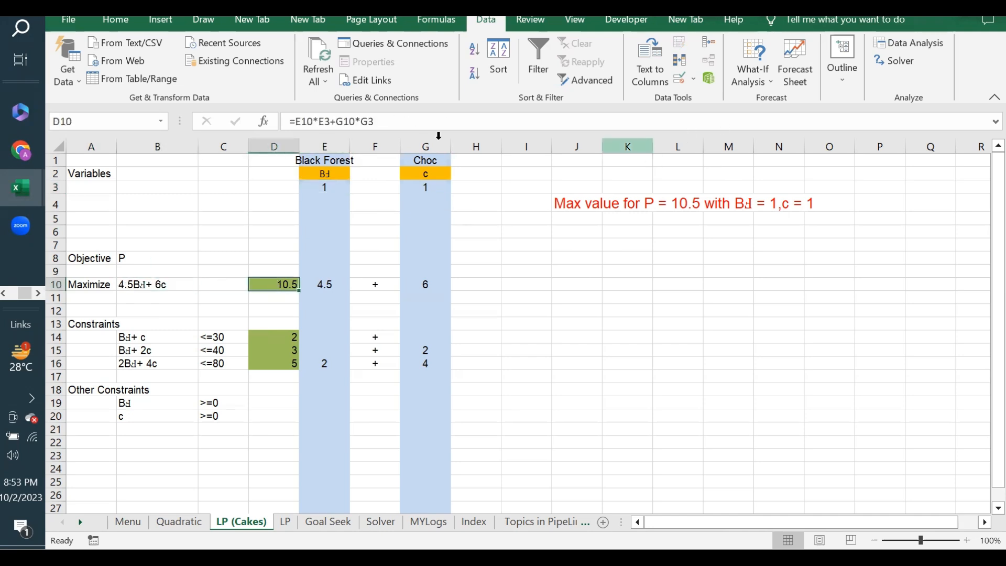
click(318, 184)
click(390, 186)
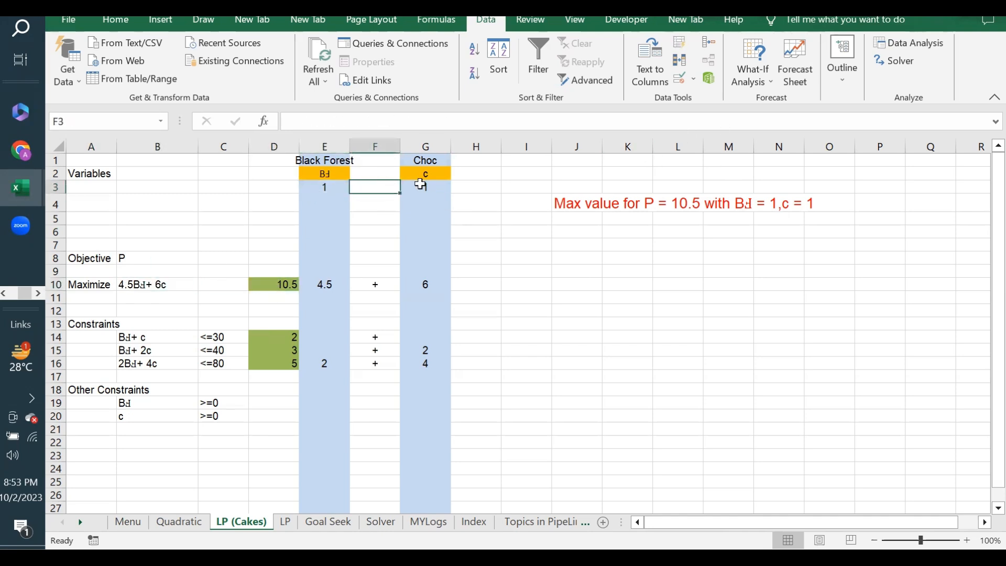
click(667, 205)
click(586, 204)
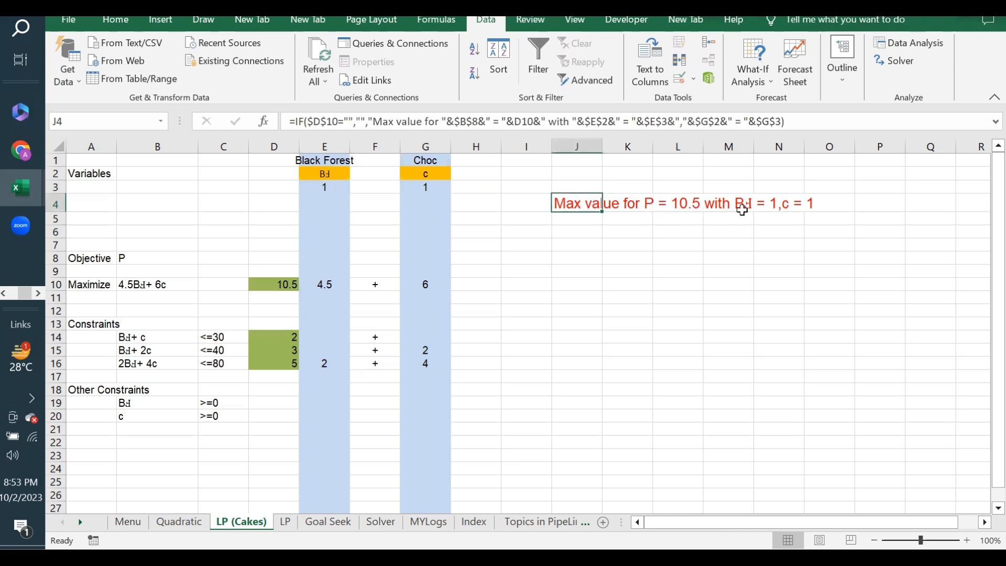
click(321, 186)
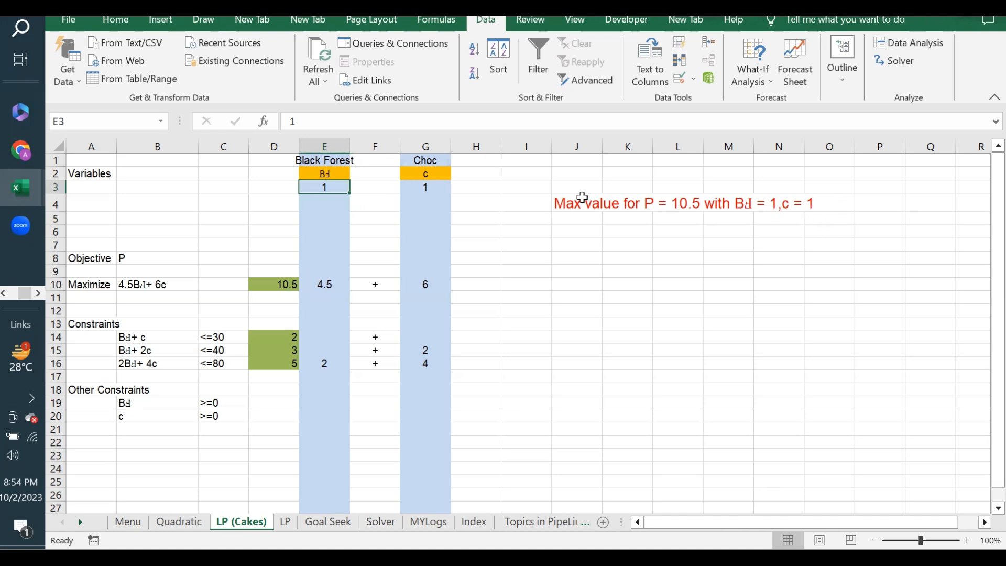
click(436, 190)
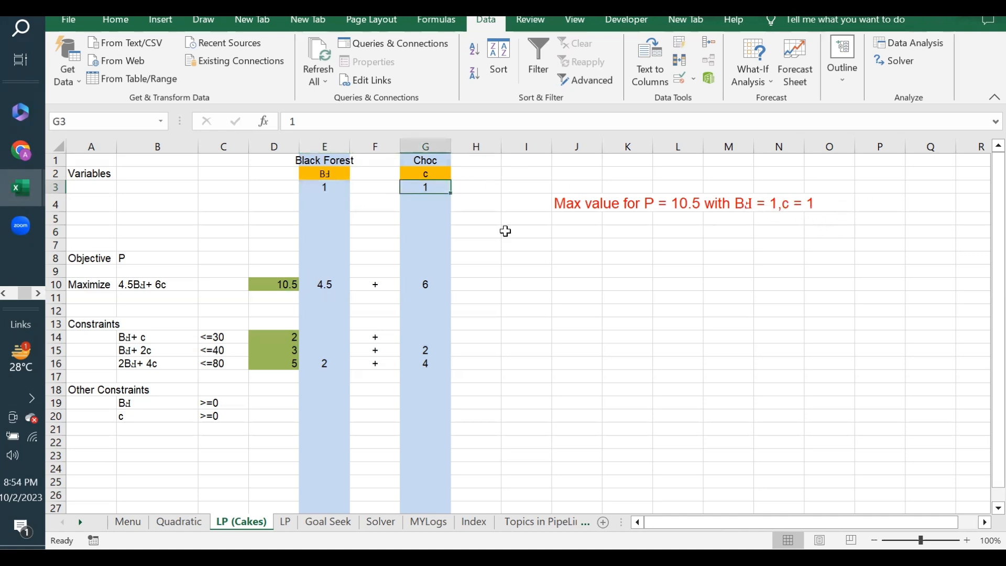
Step: Run Solver with Simplex LP to maximize D10 by changing E3 and G3 under the existing constraints, and keep the solution
click(127, 287)
click(272, 284)
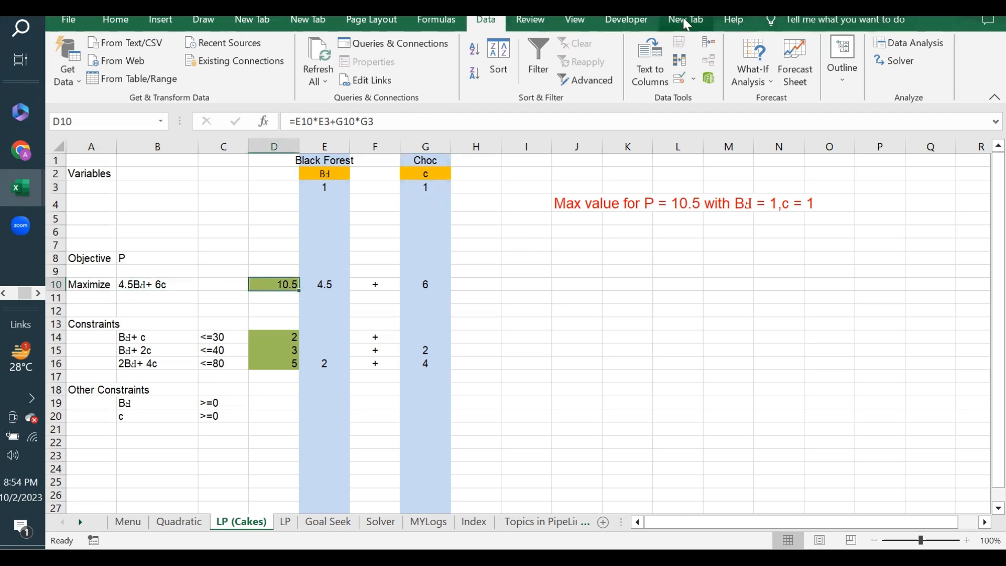
click(894, 60)
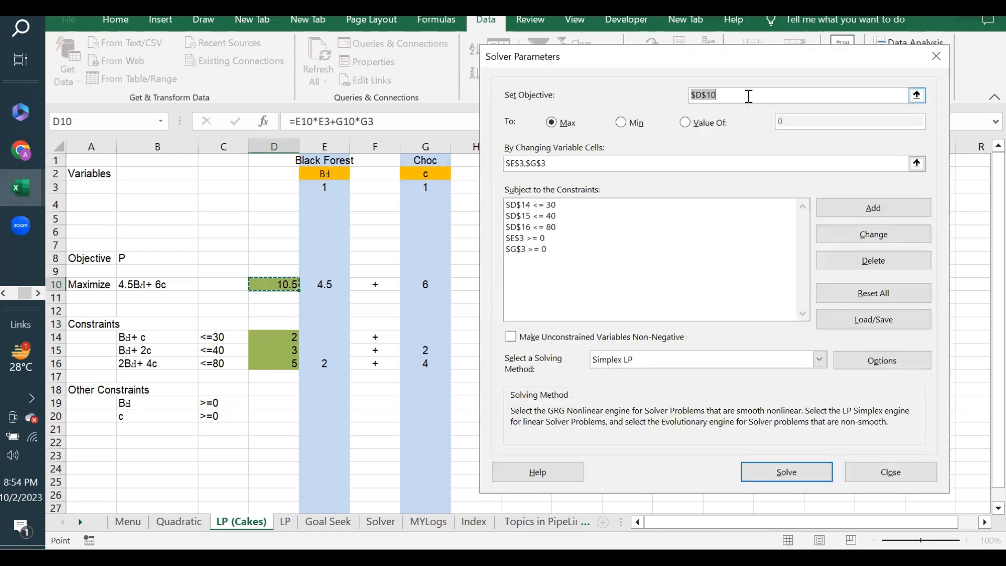
click(748, 96)
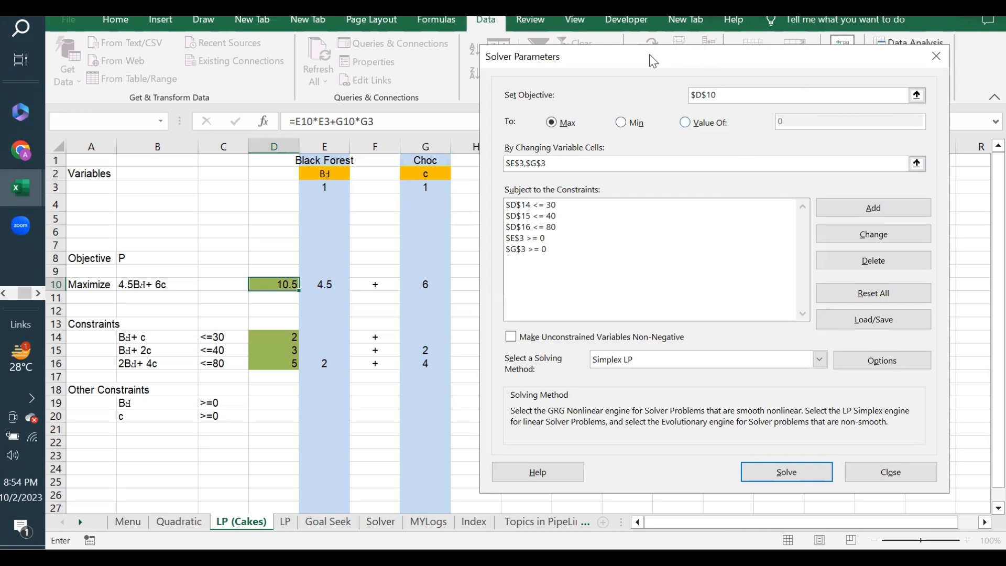
drag(653, 61, 671, 42)
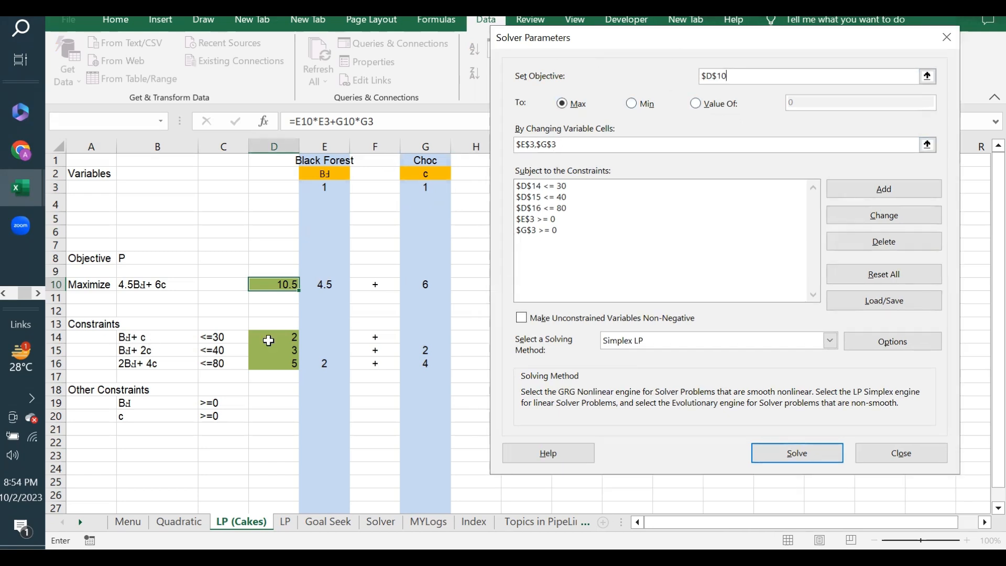
click(611, 144)
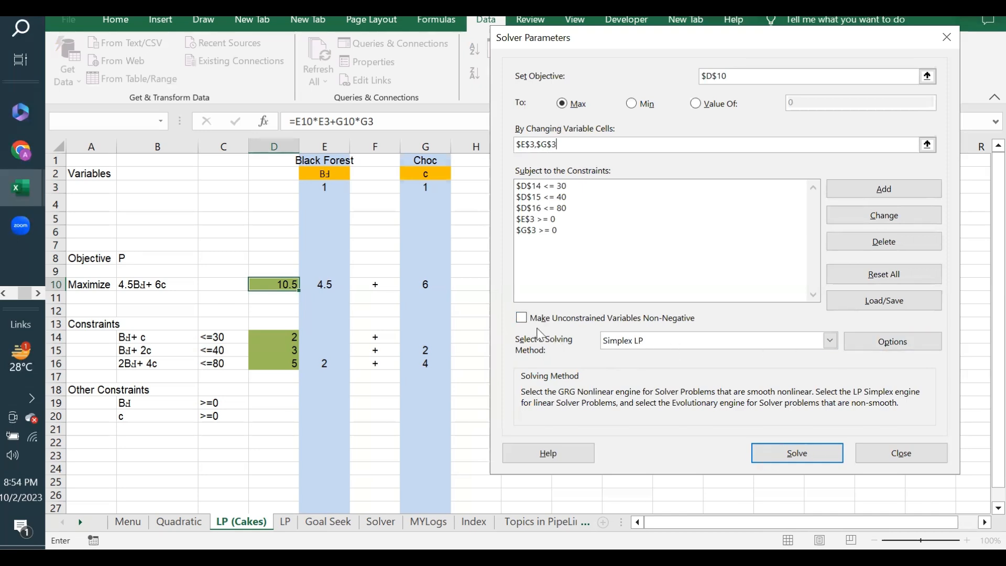
click(794, 454)
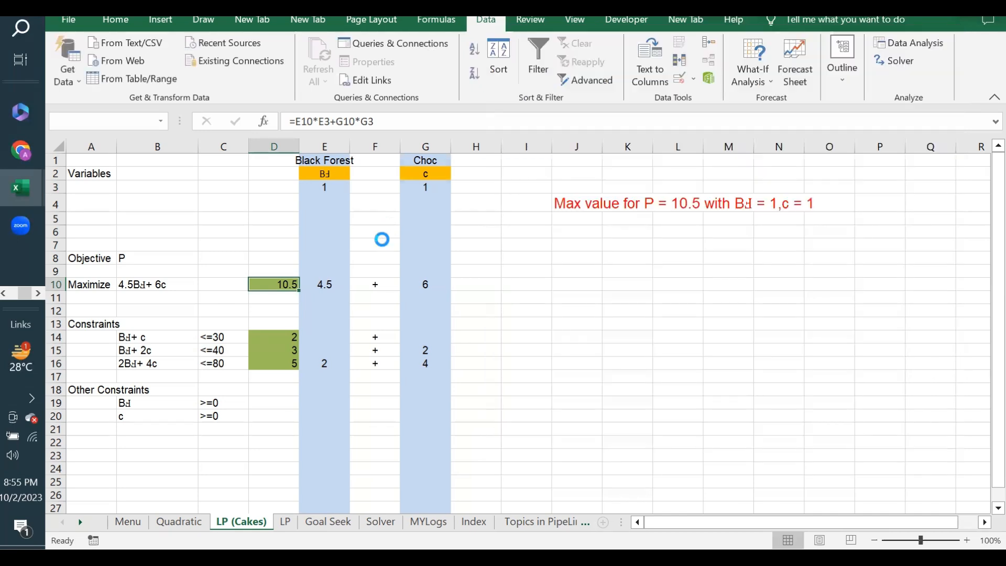
drag(450, 124, 566, 109)
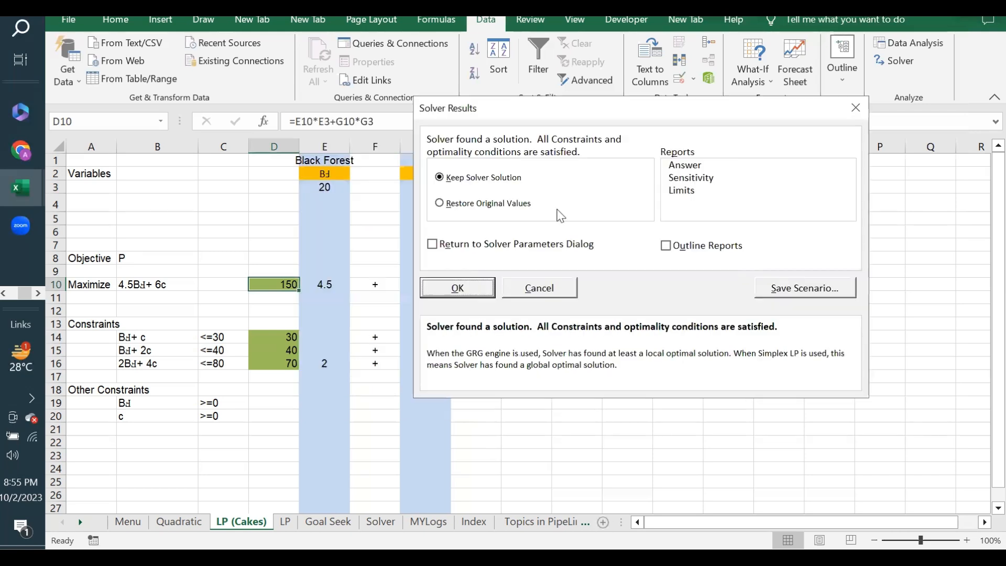
click(457, 286)
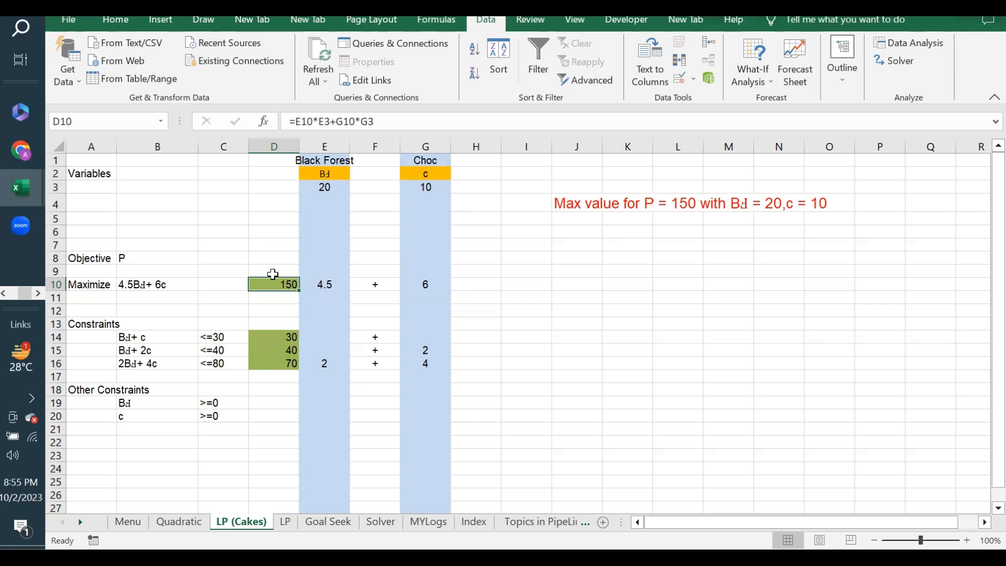
Step: Examine the solved Black Forest and Choc quantities in E3 and G3 and the maximized objective in D10
click(326, 186)
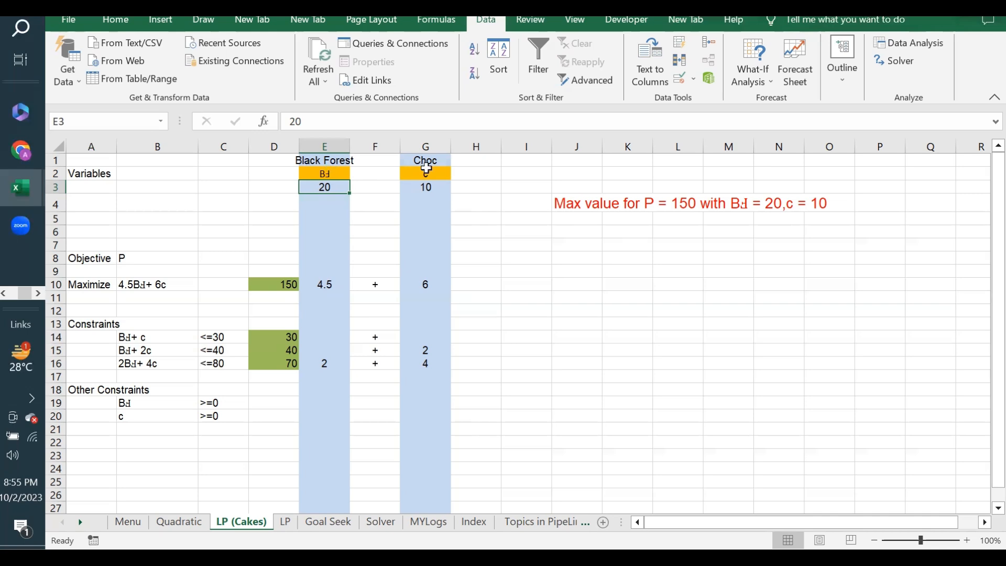
click(422, 187)
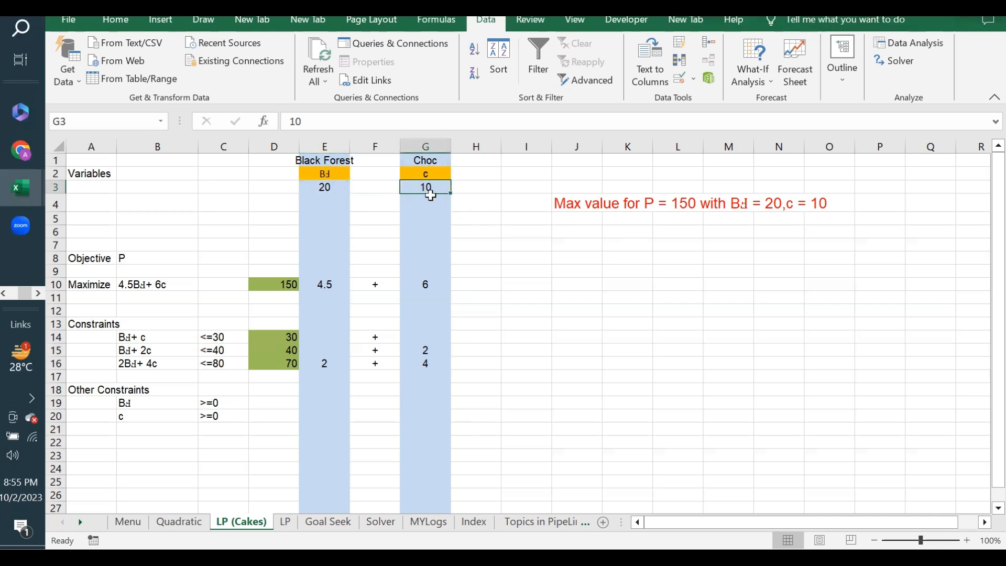
click(291, 284)
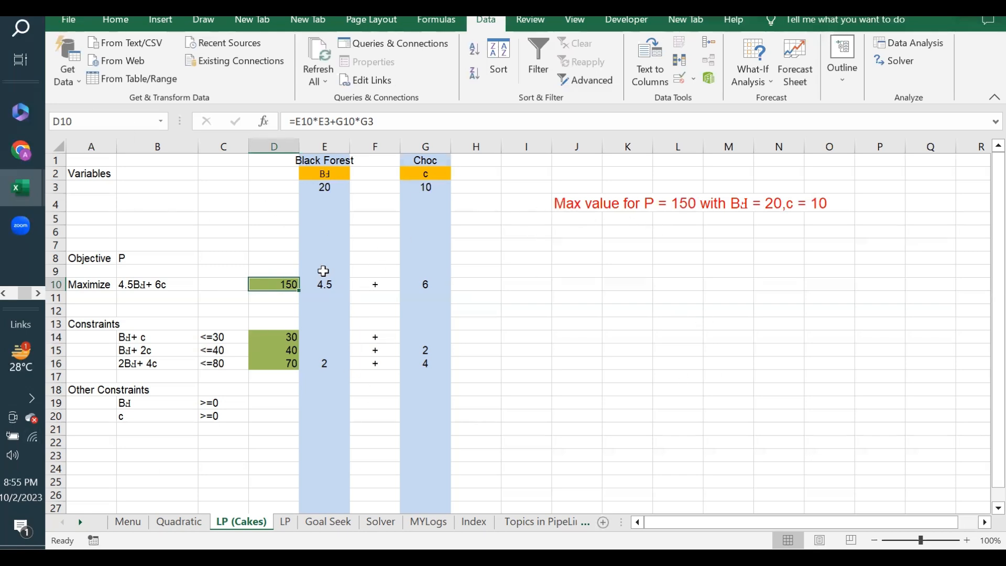
click(576, 253)
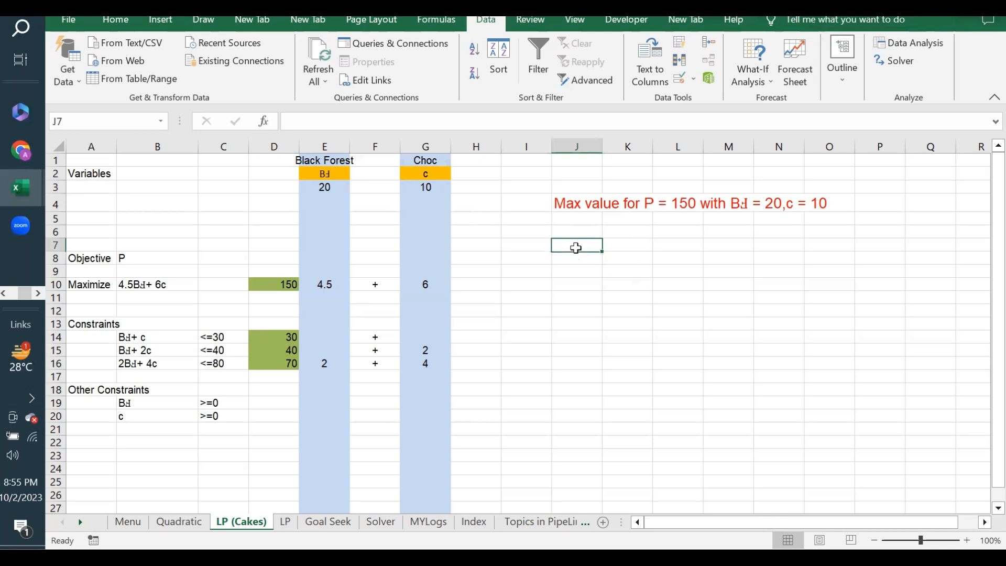
click(280, 284)
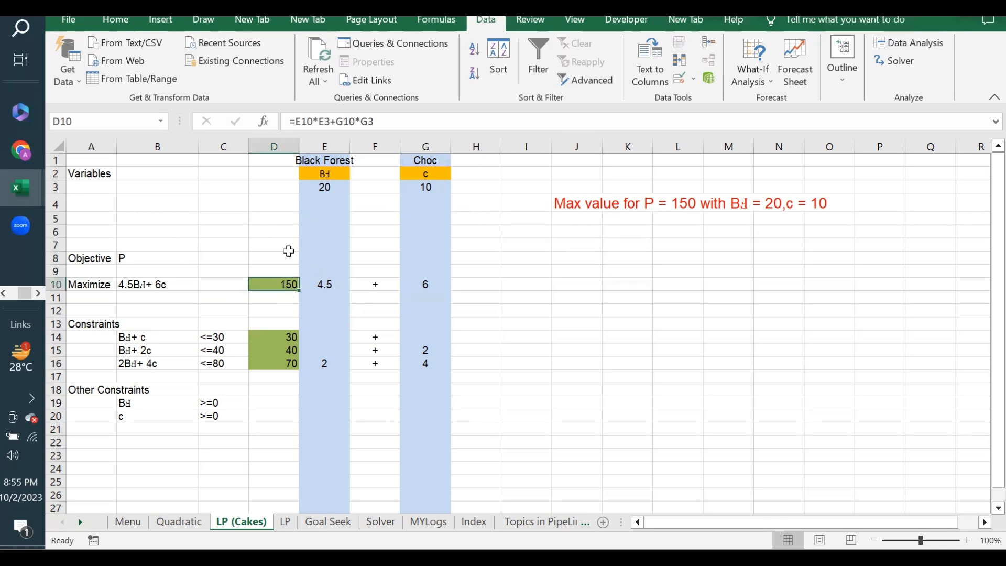
click(576, 259)
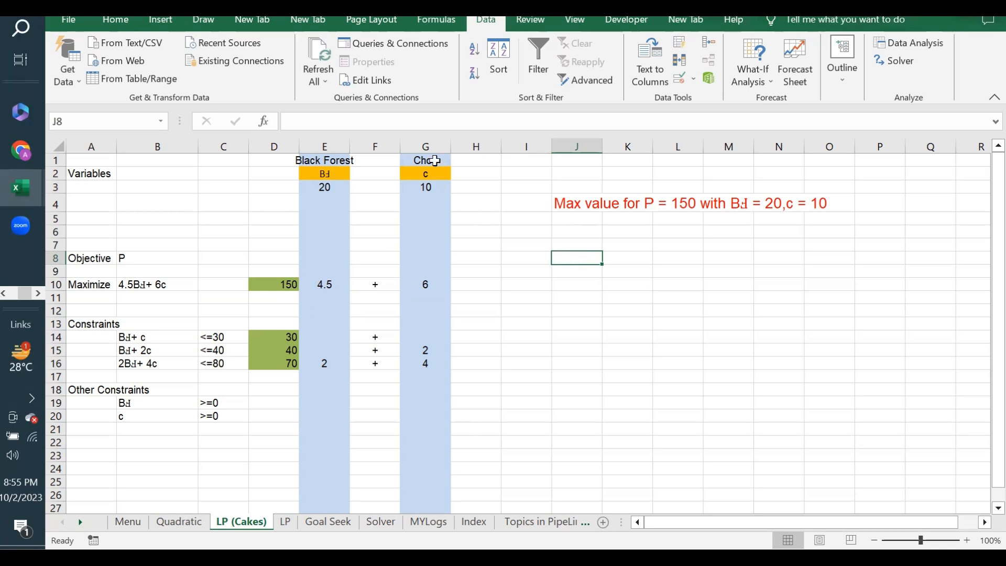
Step: Set the Black Forest variable in E3 to 0
click(324, 184)
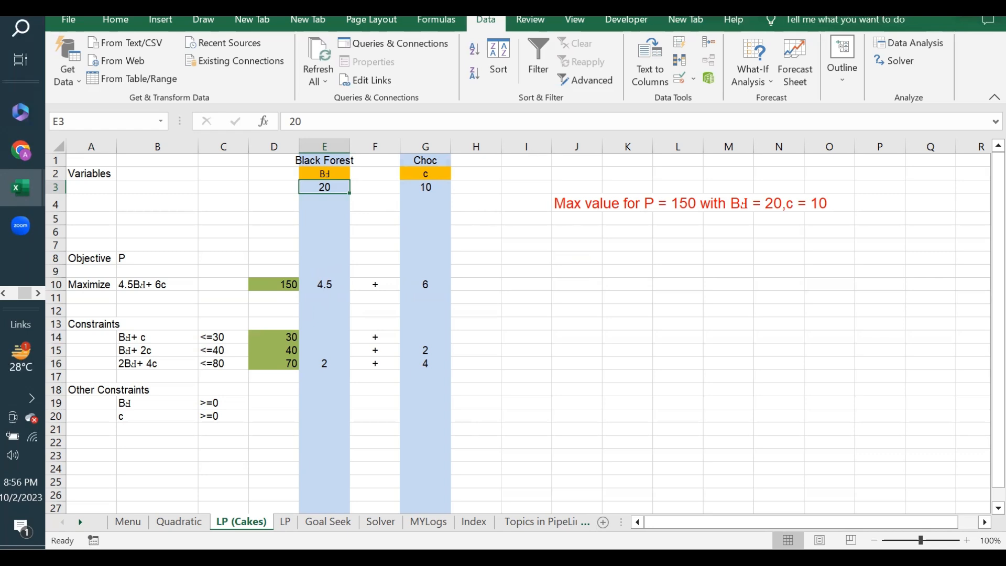
text(1)
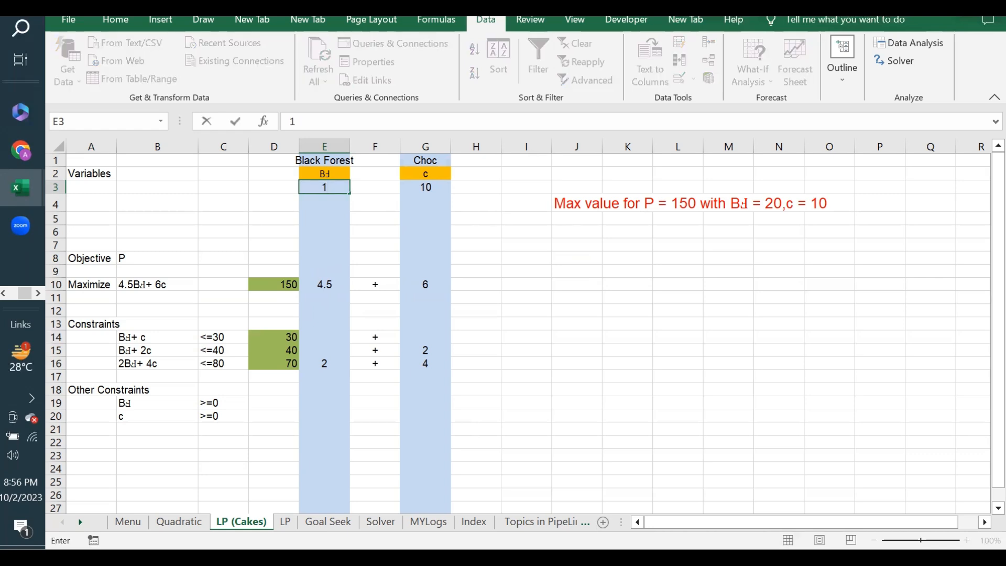
text(0)
key(Return)
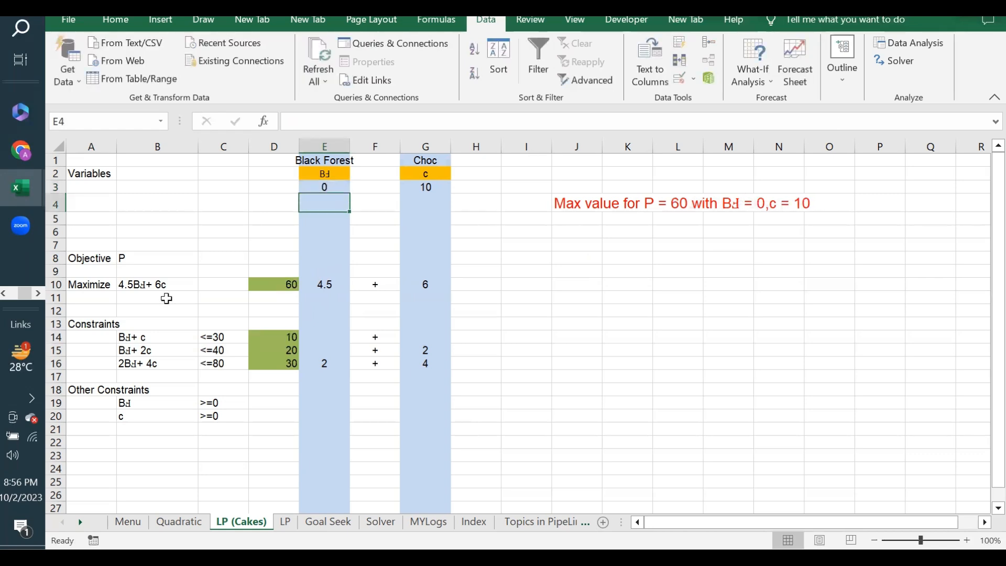
Step: Set the Choc variable in G3 to 1 and check the objective formula in D10
drag(583, 280, 568, 270)
click(427, 188)
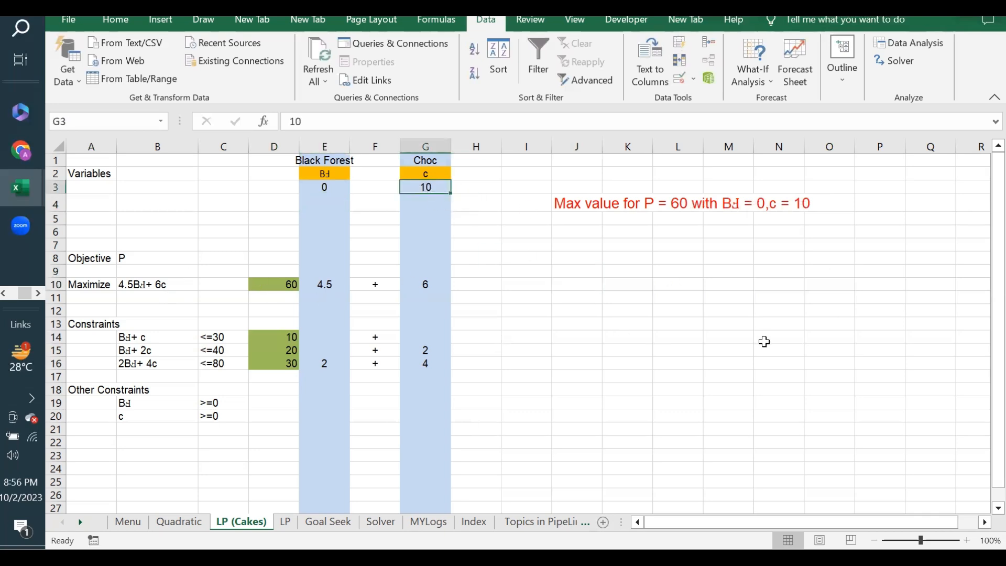
text(1)
key(Return)
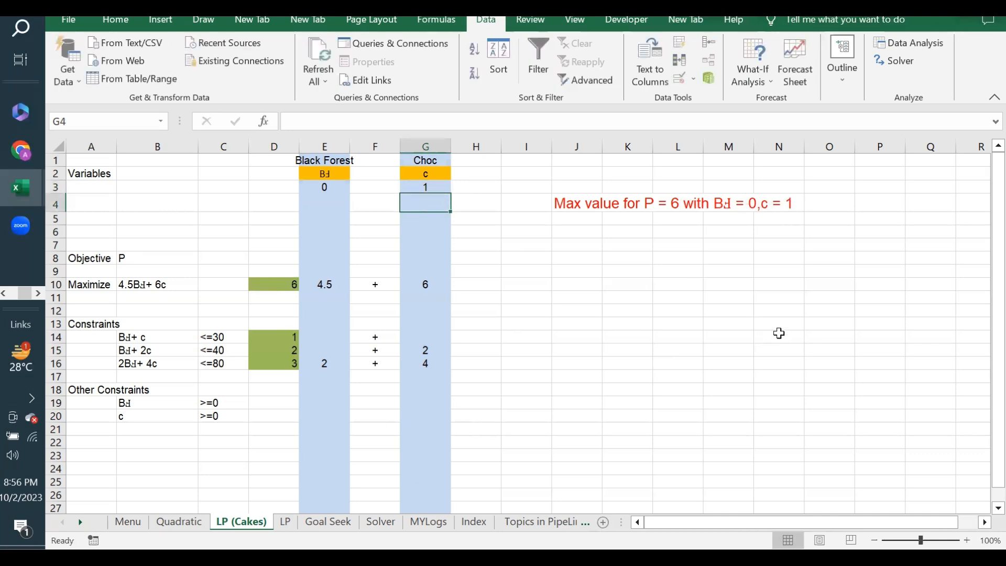
click(430, 184)
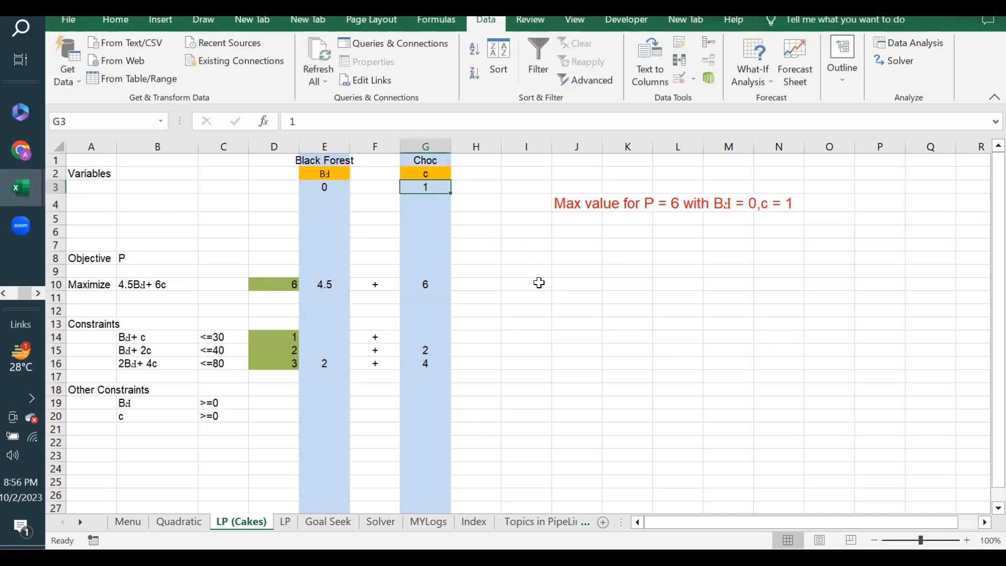
click(531, 268)
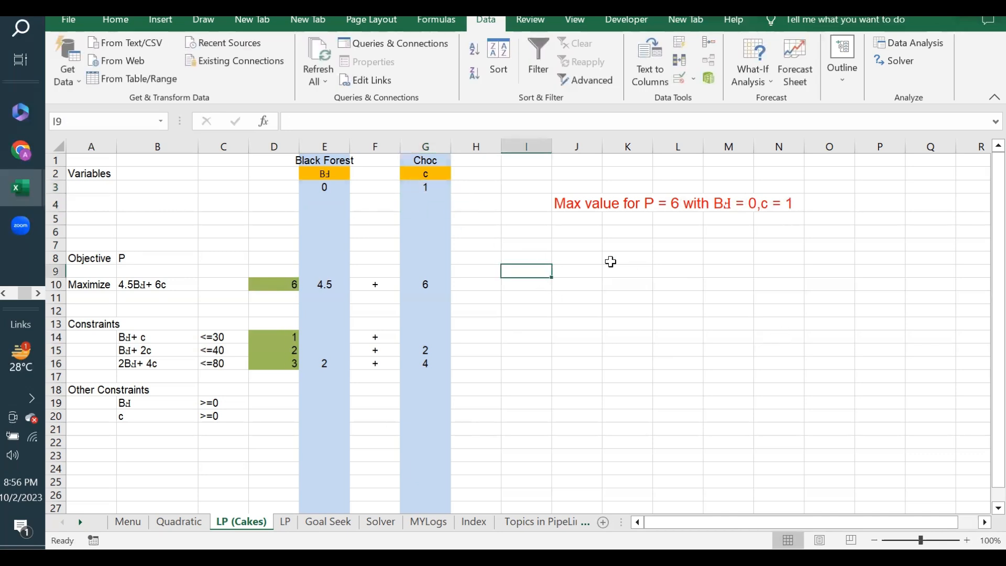
click(435, 187)
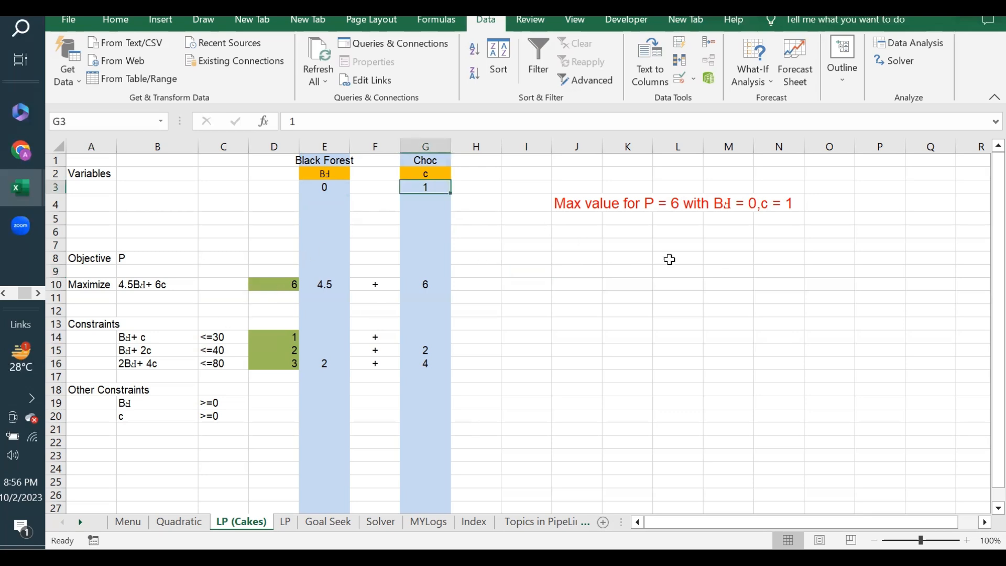
click(268, 286)
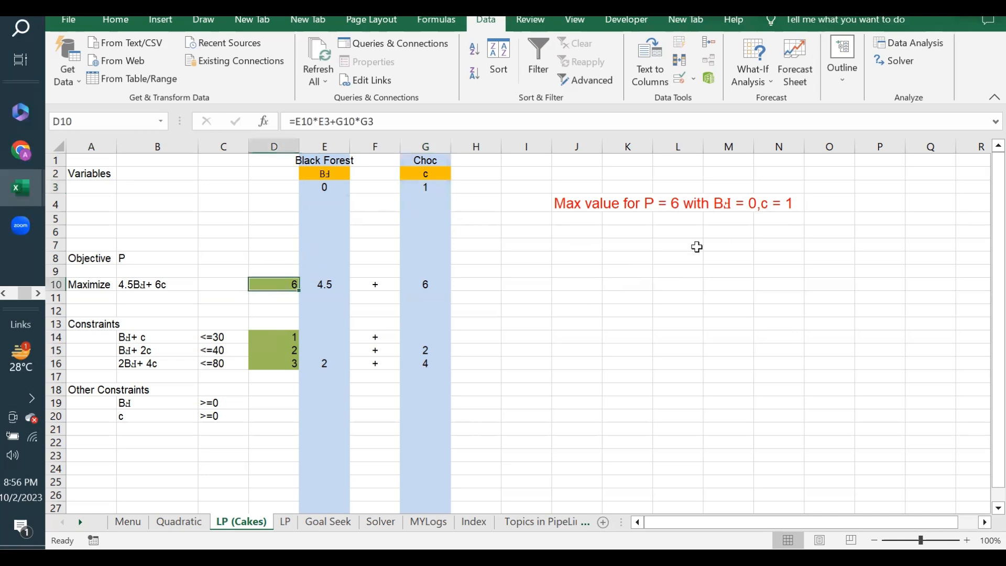
click(527, 282)
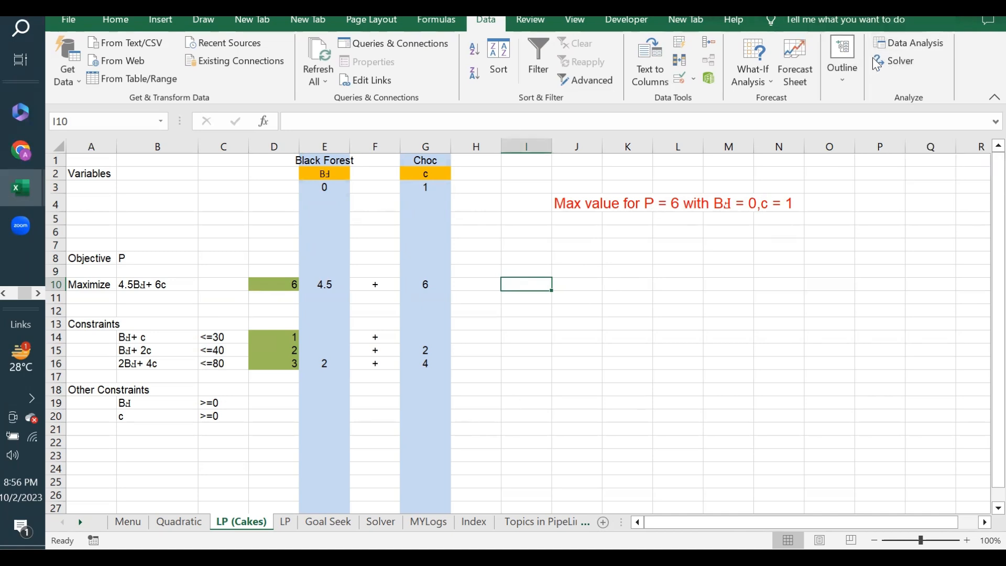
Step: Try Goal Seek to bring the objective in D10 to 150 by changing the Choc variable in G3, and discard the result
click(760, 85)
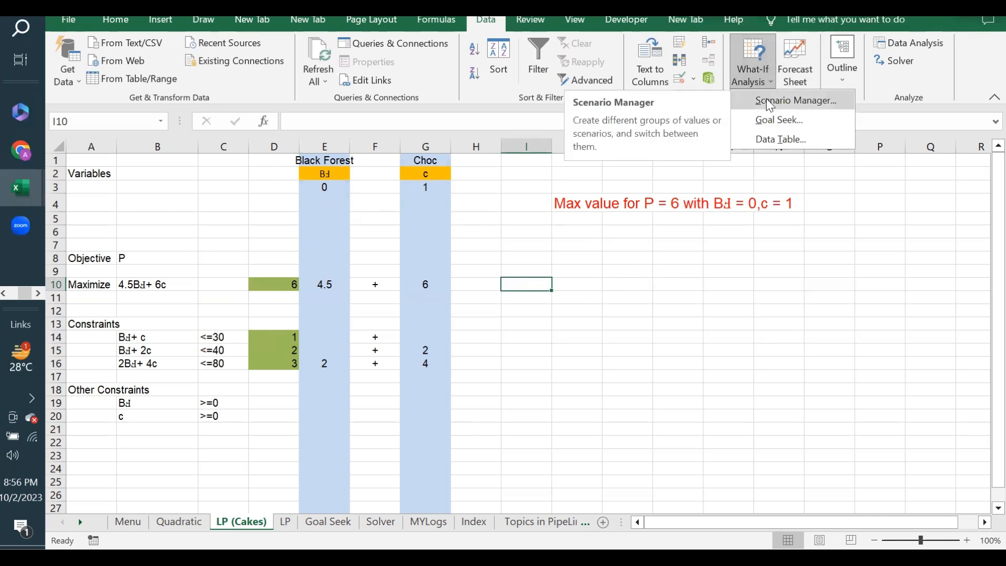
click(776, 120)
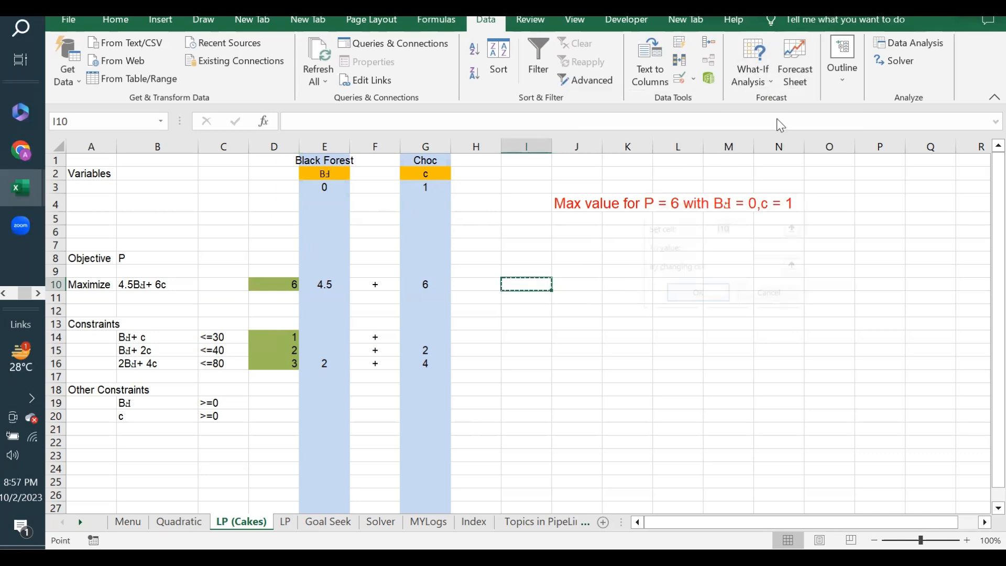
drag(700, 202, 649, 250)
click(426, 187)
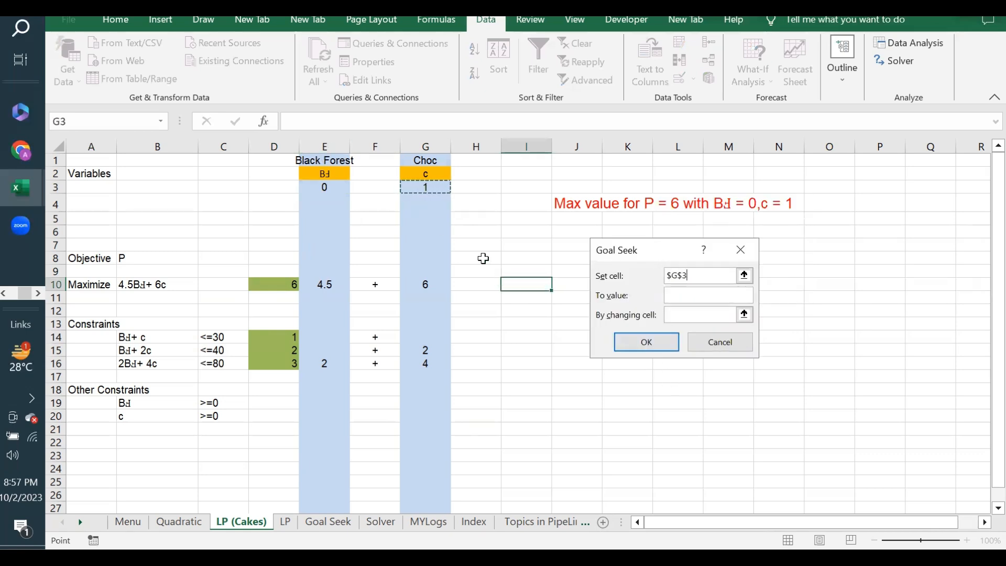
click(278, 284)
click(687, 295)
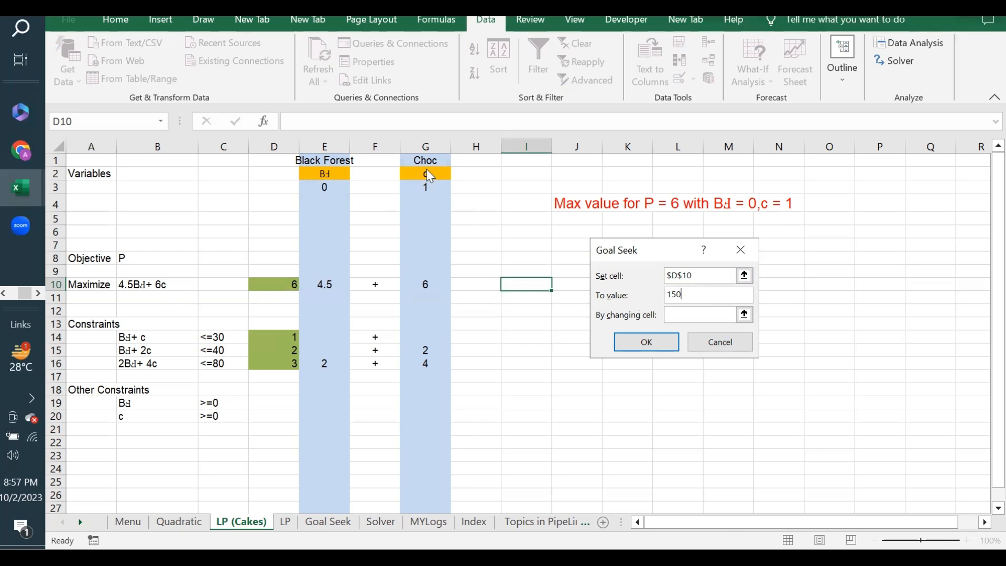
click(674, 315)
click(430, 186)
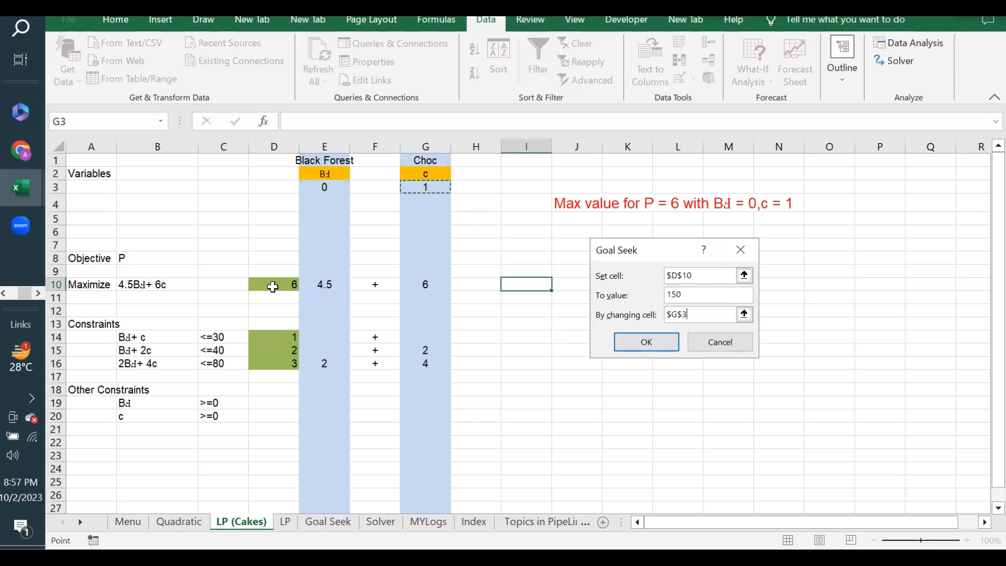
key(shift+Tab)
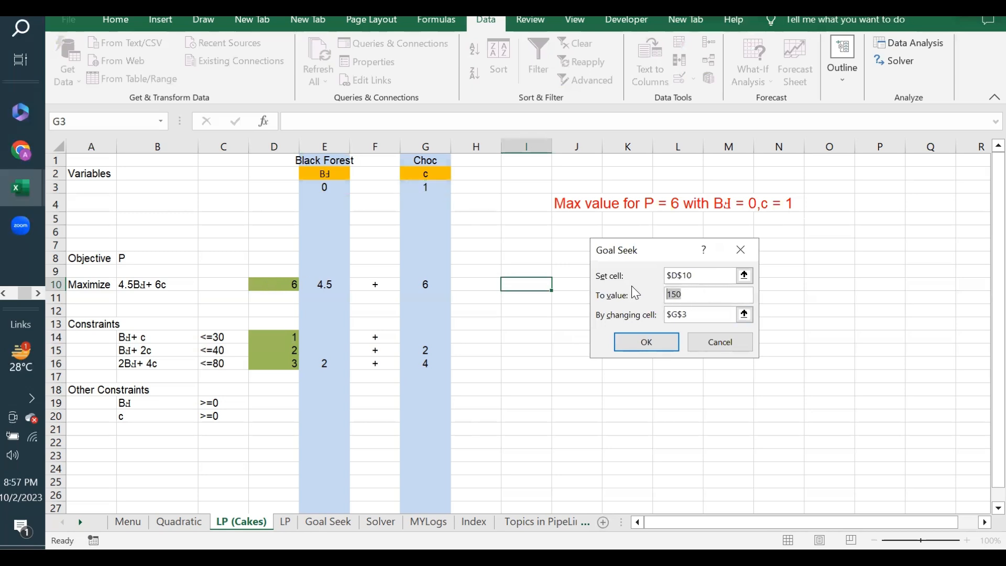
click(635, 342)
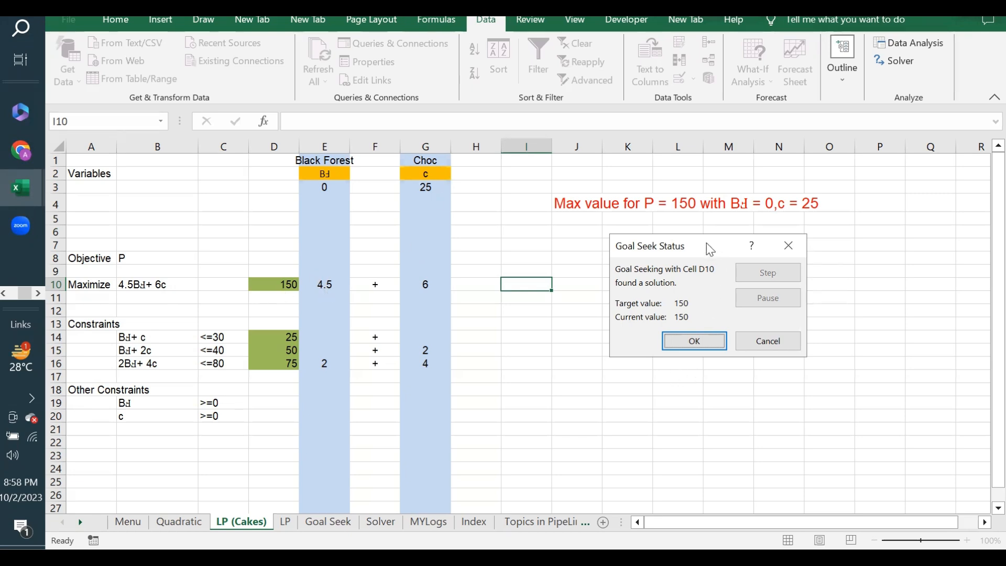
drag(708, 247, 760, 242)
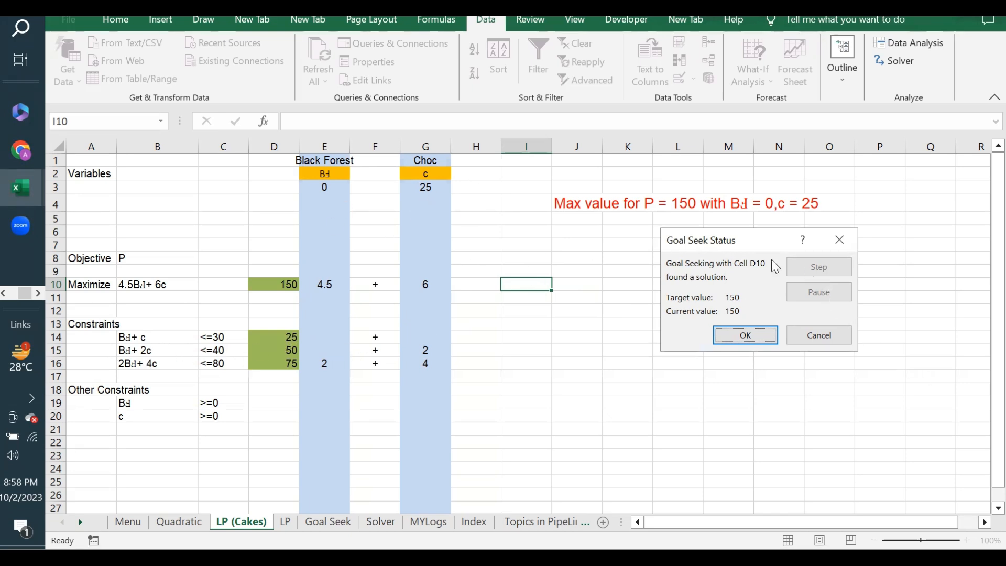
drag(756, 251, 717, 263)
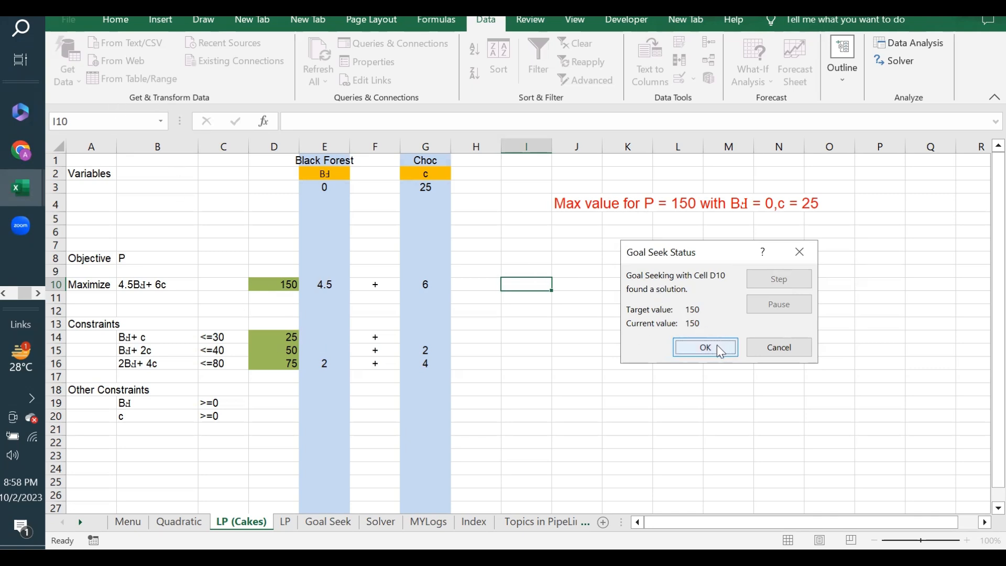
click(776, 349)
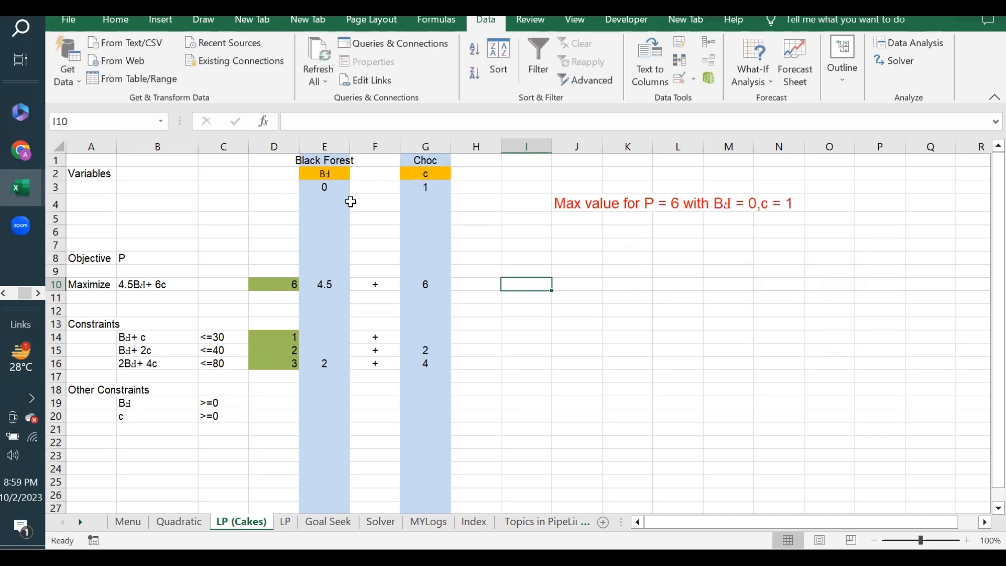
Step: Set the Black Forest variable in E3 to 1 and the Choc variable in G3 to 0
click(326, 188)
text(1)
key(Return)
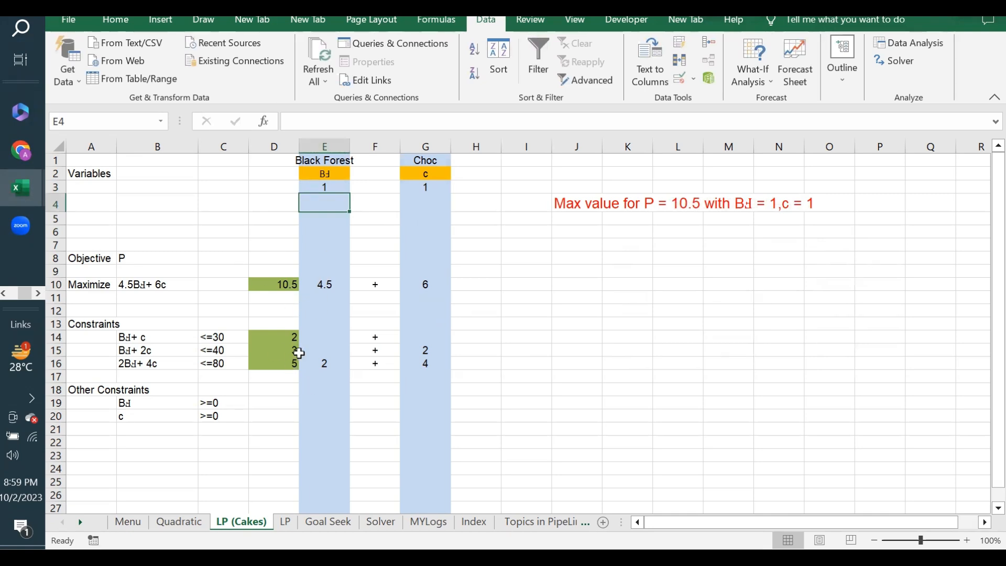
click(270, 282)
click(430, 187)
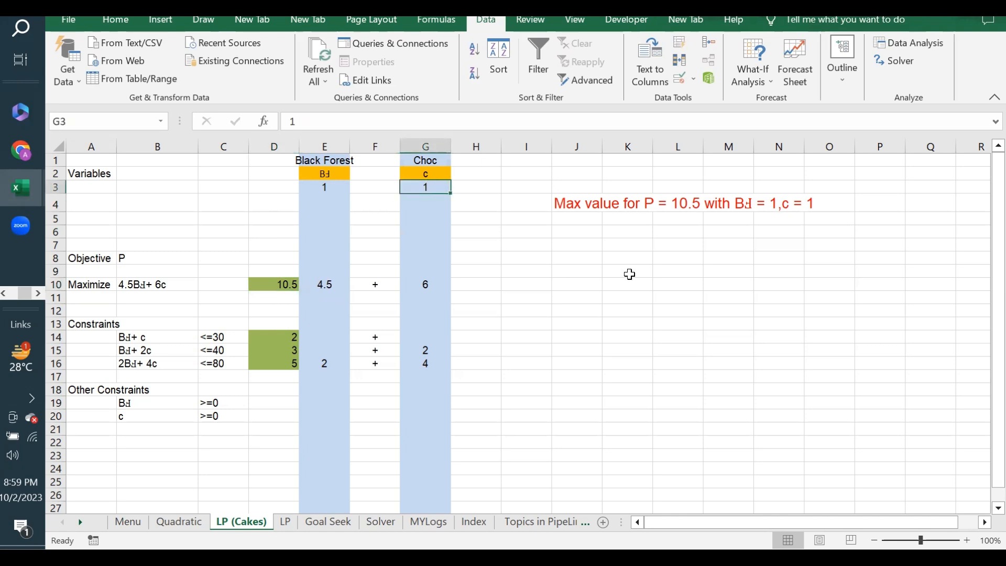
text(0)
key(Return)
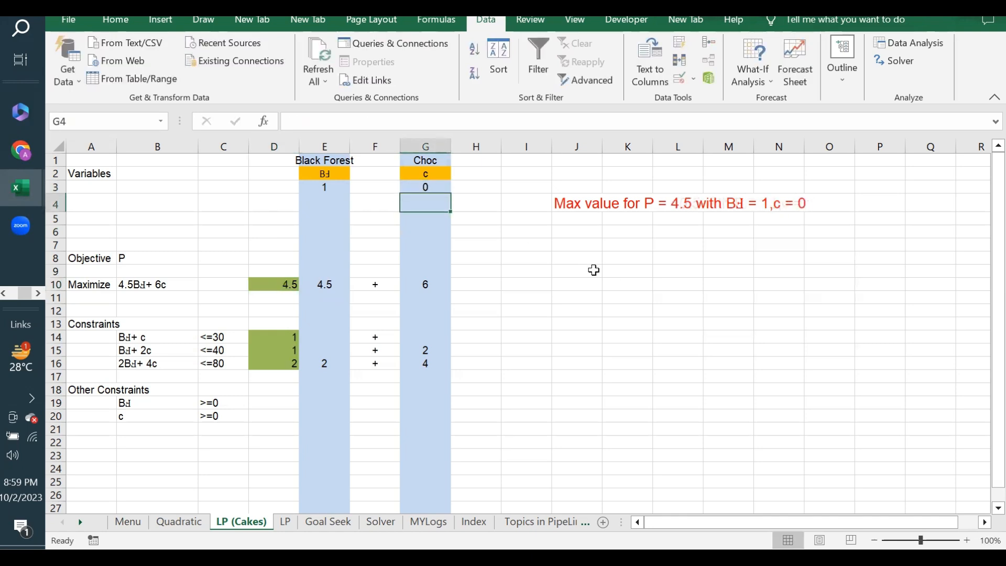
click(283, 282)
click(587, 245)
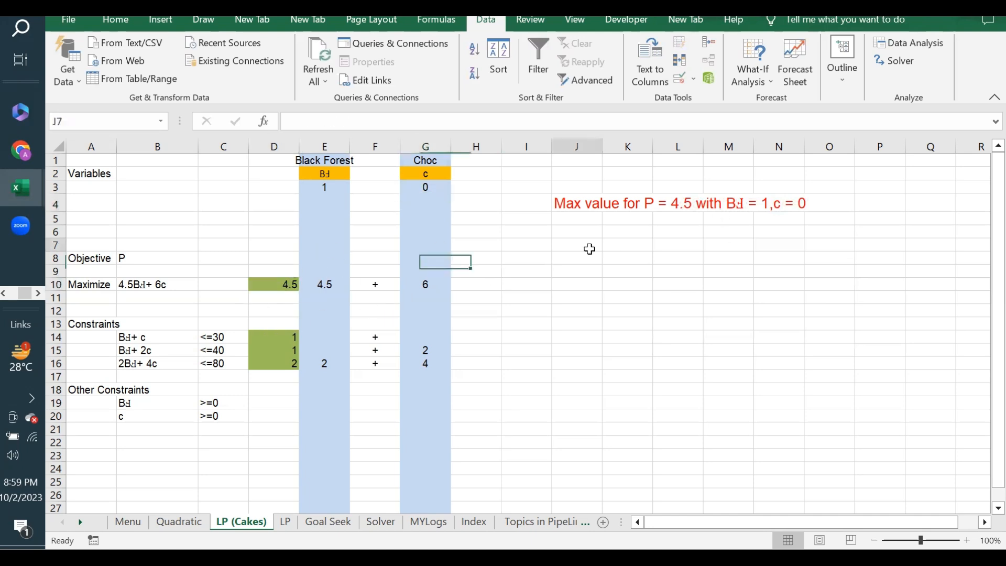
Step: Run Goal Seek to bring the objective in D10 to 150 by changing the Black Forest variable in E3, and keep the result
click(759, 73)
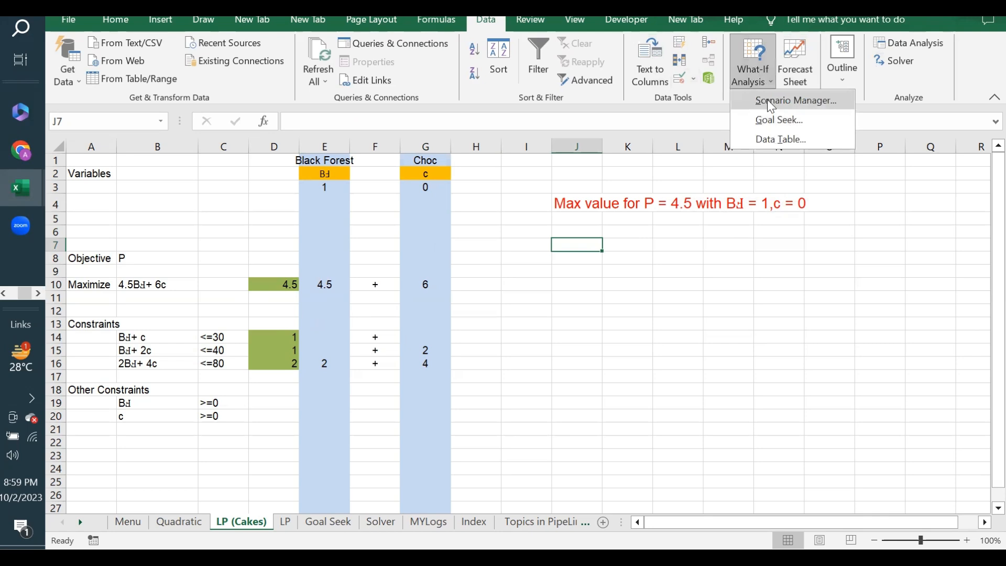
click(781, 120)
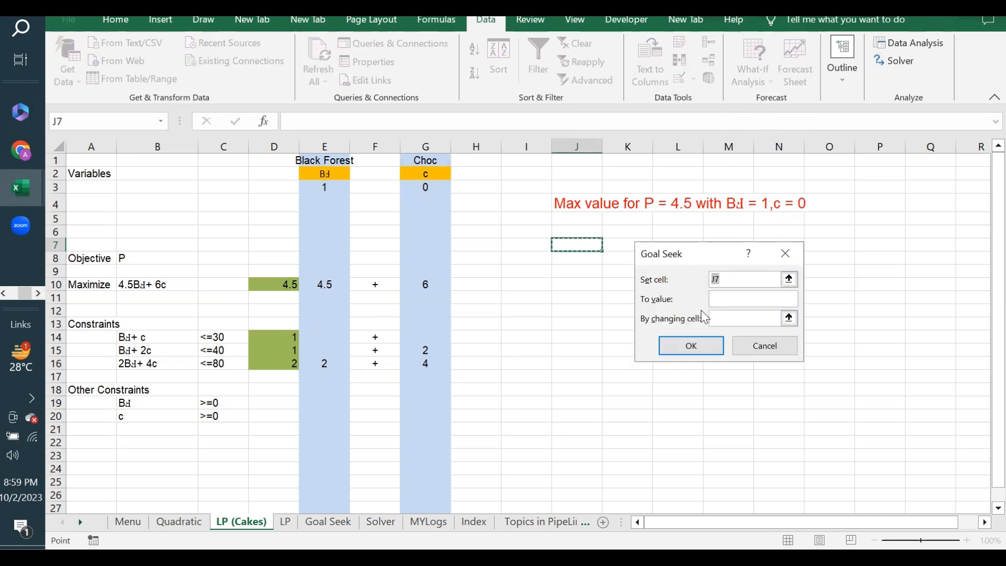
click(299, 284)
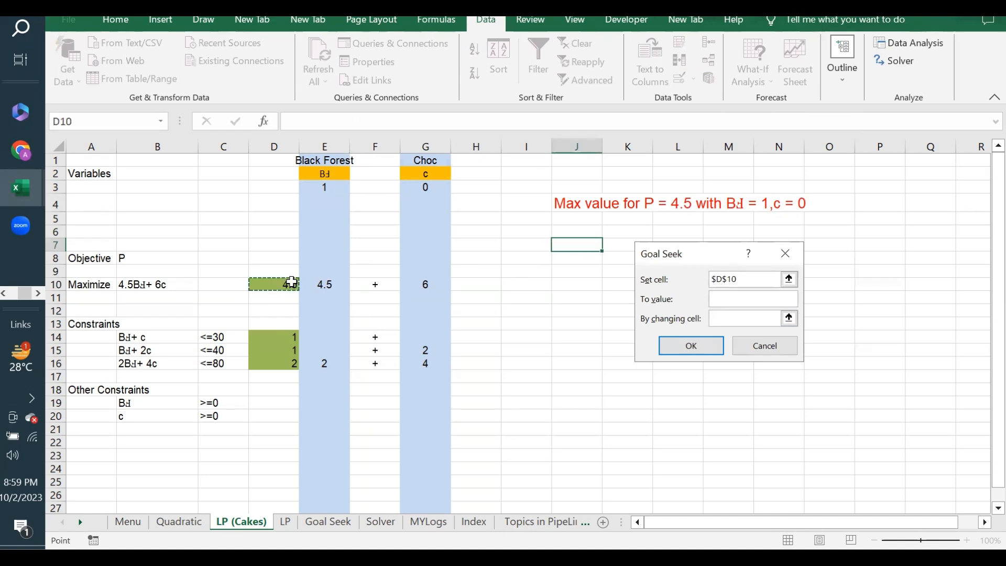
click(722, 297)
click(723, 318)
click(328, 187)
click(706, 345)
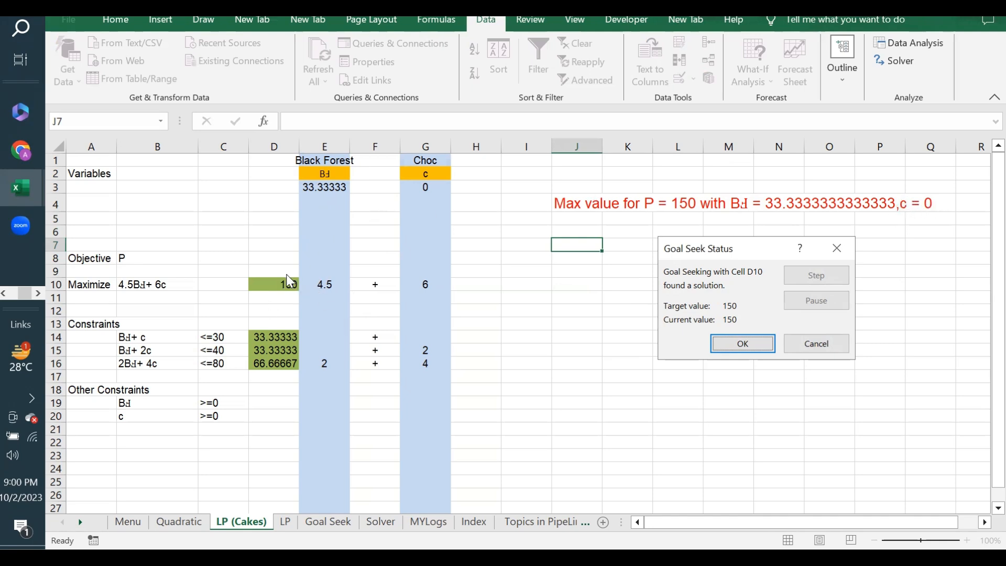
click(734, 344)
Step: Compare the calculated constraint cells D14:D16 with their limits in column C to check the Goal Seek result
drag(260, 338, 263, 361)
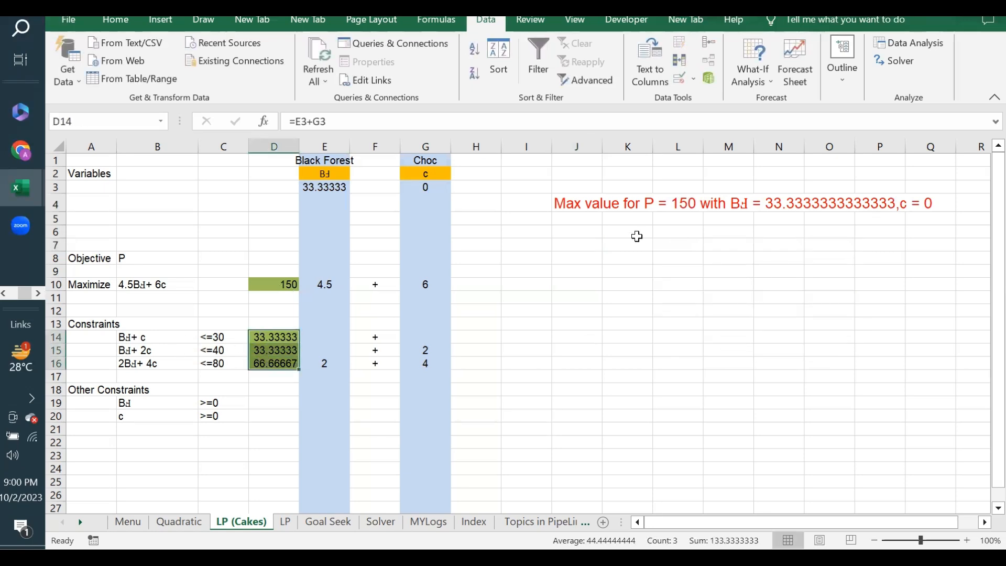
drag(559, 231, 876, 338)
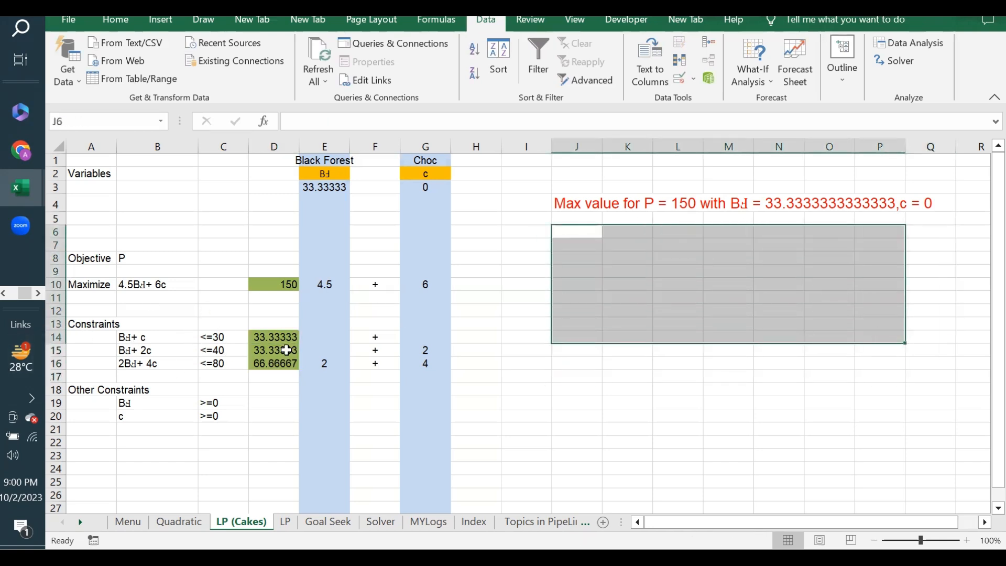
click(261, 338)
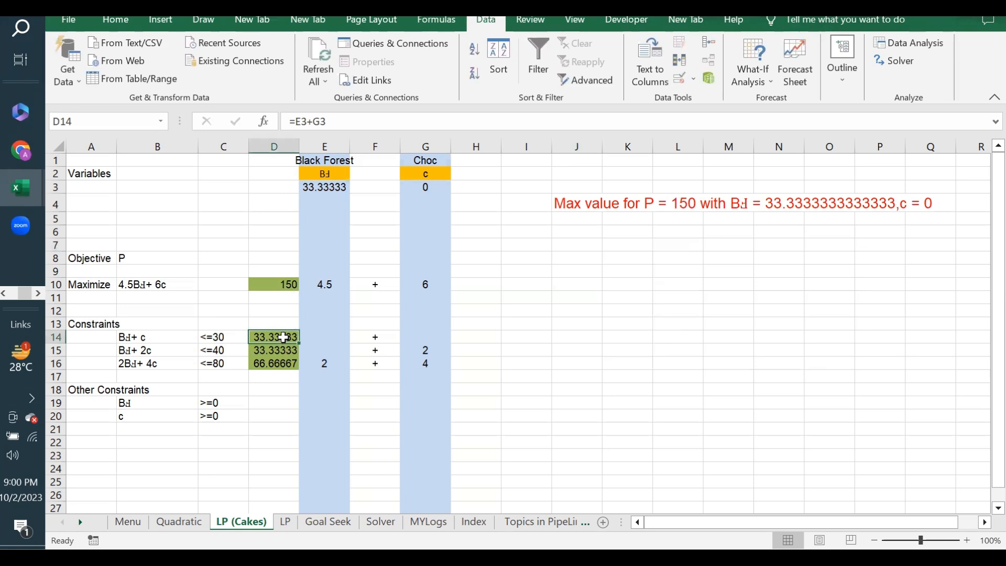
click(217, 335)
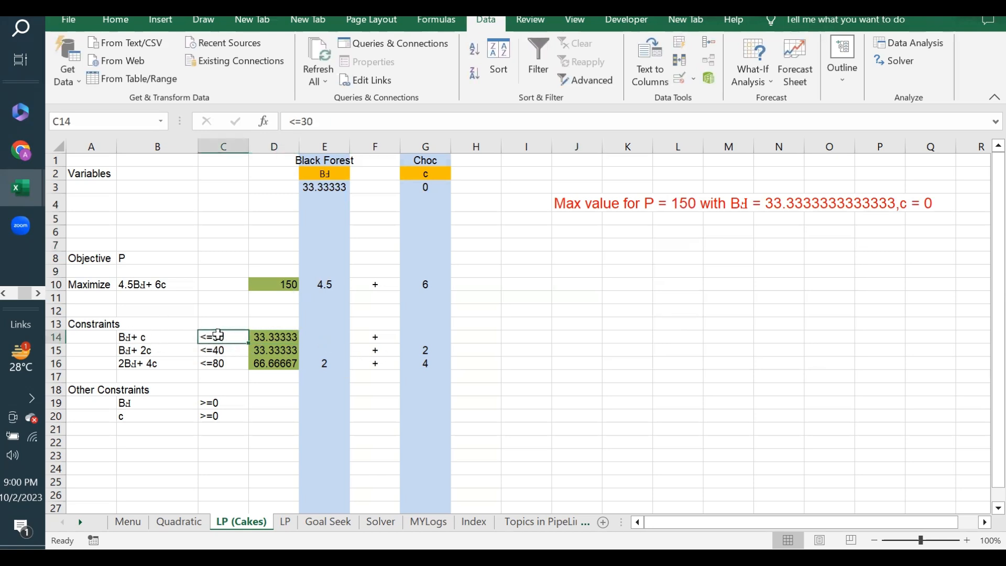
click(266, 350)
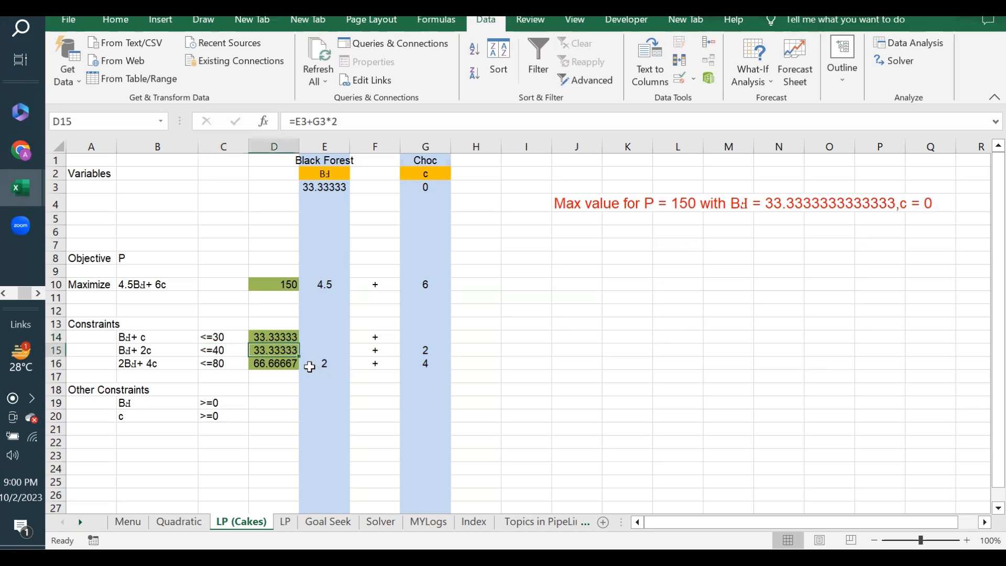
click(263, 338)
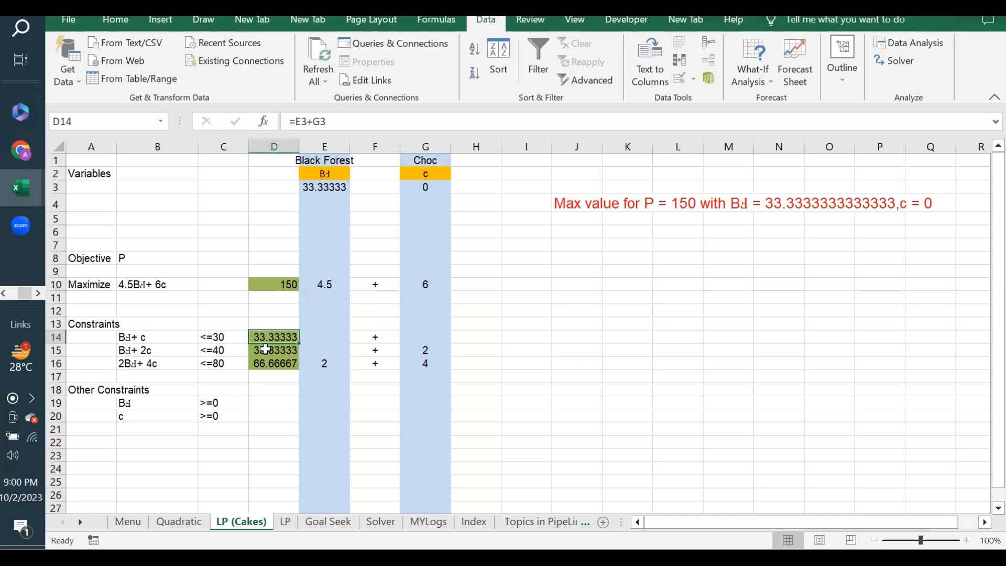
click(553, 244)
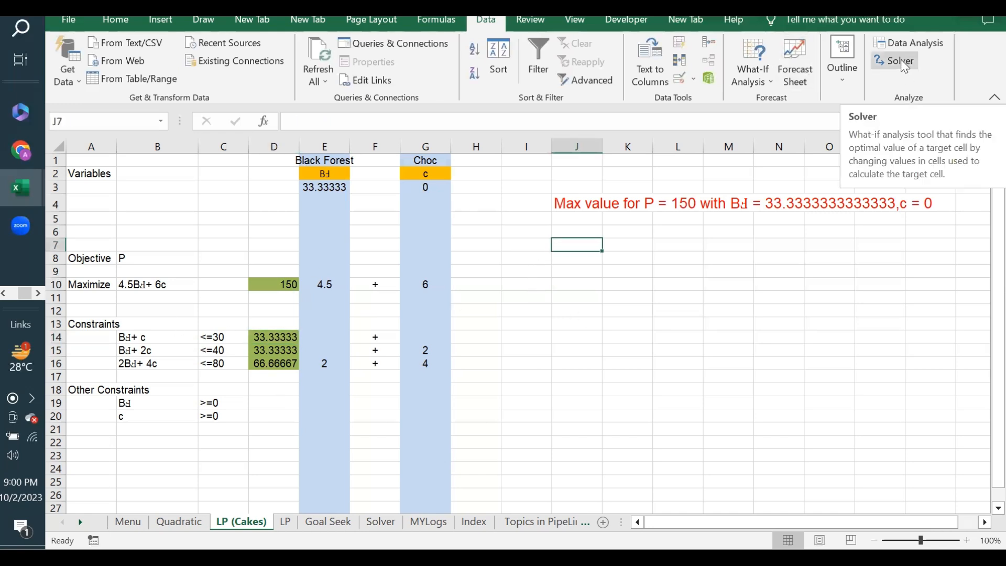
Step: Set both the Black Forest variable in E3 and the Choc variable in G3 to 1
click(322, 186)
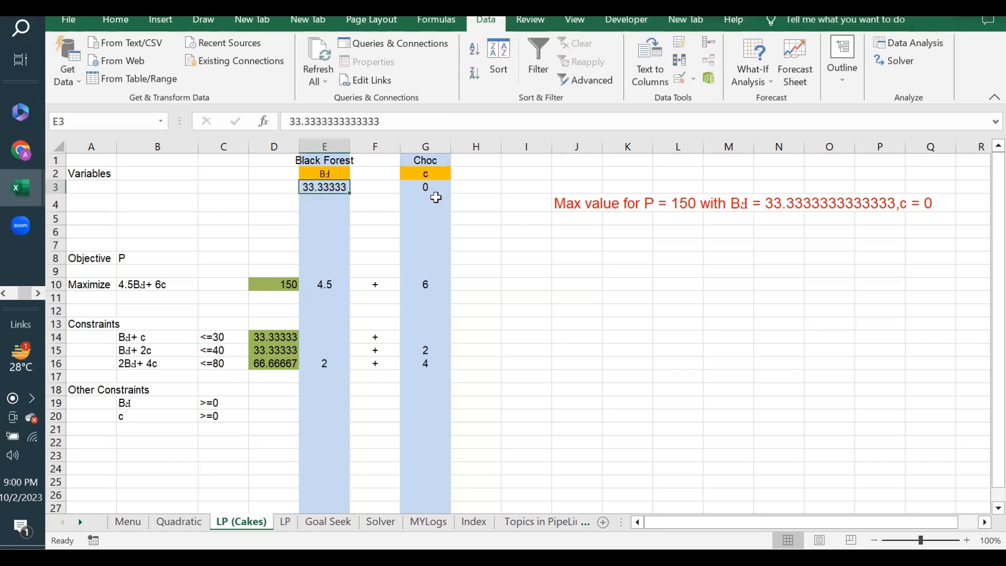
text(1)
key(Tab)
key(Tab)
text(1)
key(Tab)
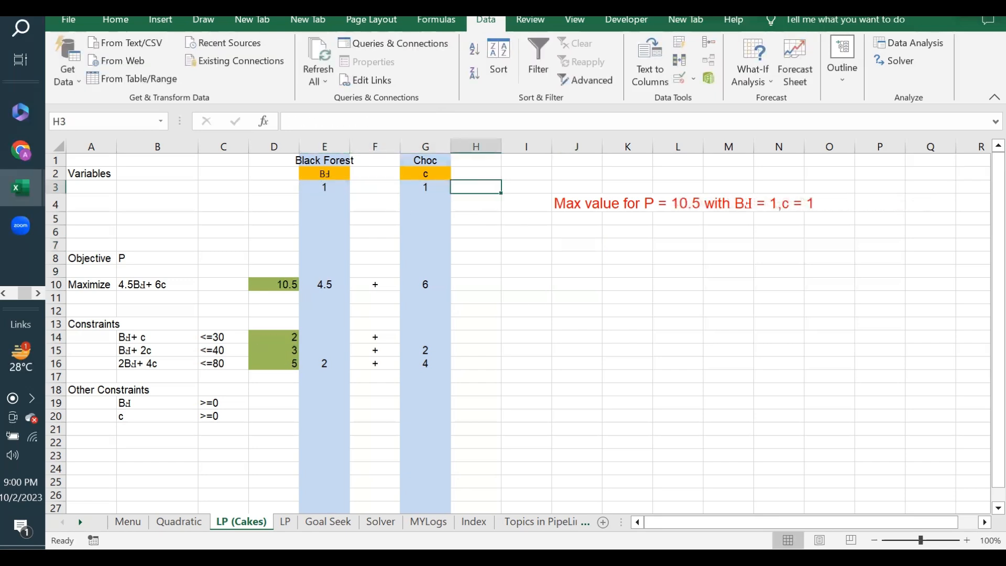
Step: Run Solver with Simplex LP to maximize D10 by changing E3 and G3 under the five listed constraints, and keep the solution
click(898, 61)
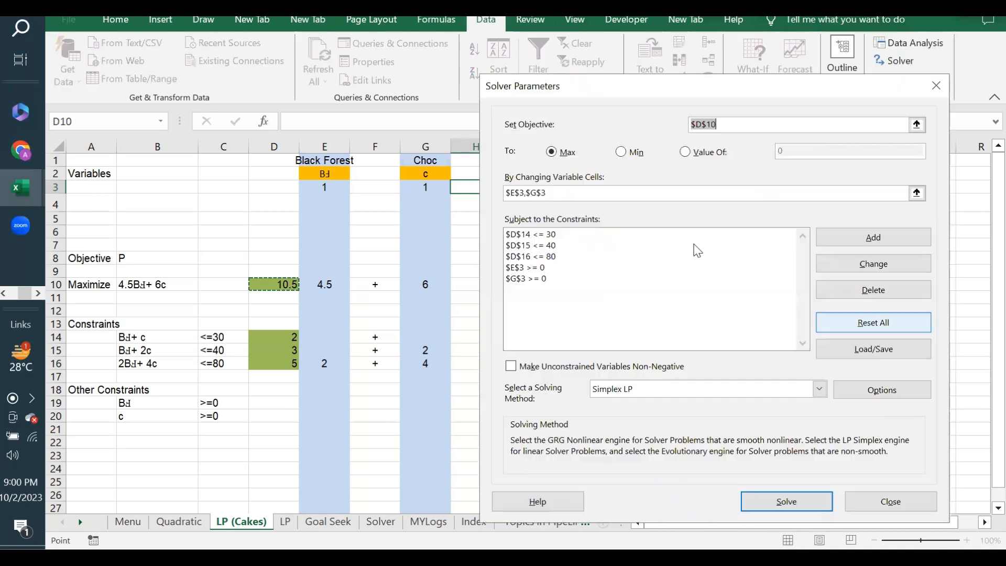
click(730, 126)
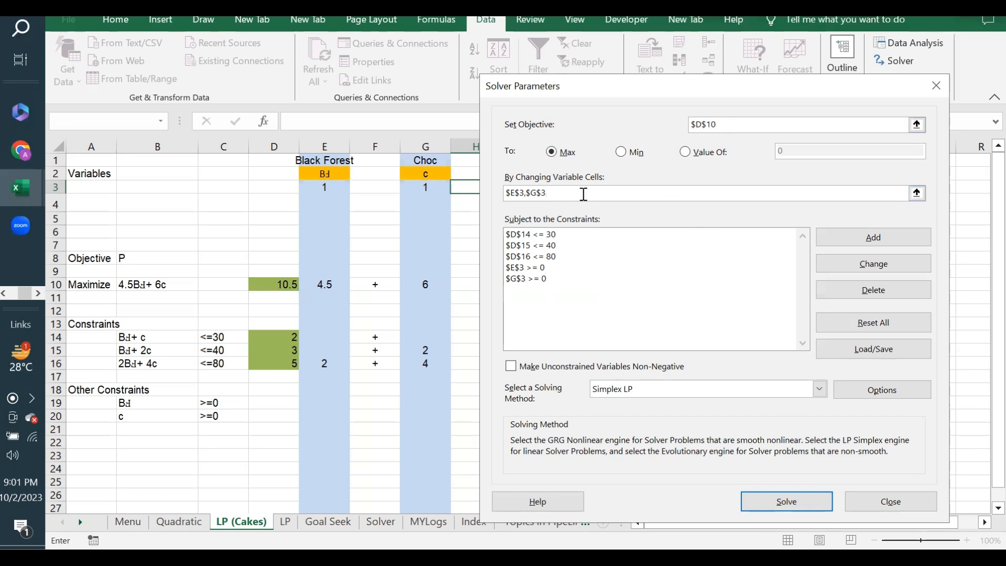
click(565, 235)
click(563, 245)
click(559, 257)
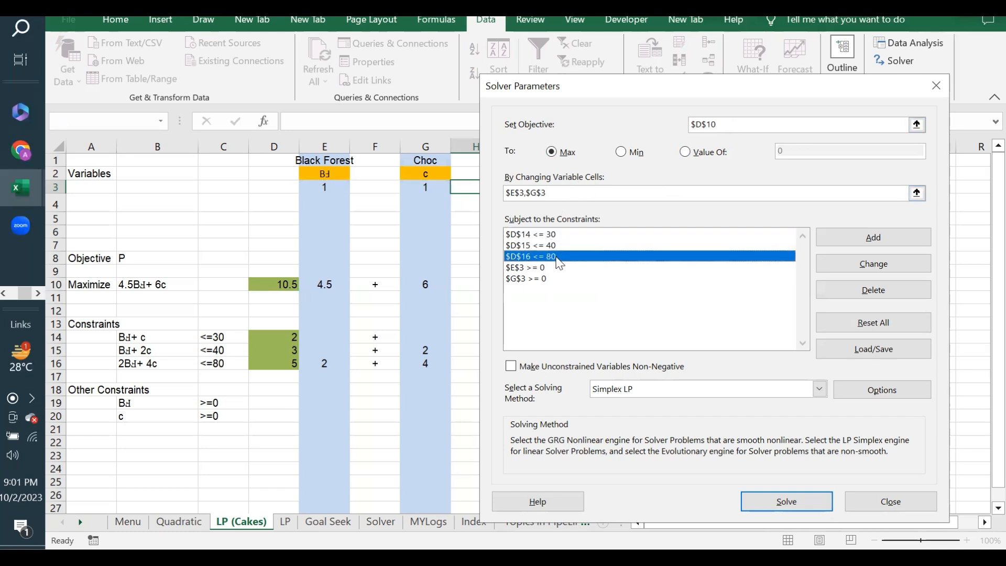
click(812, 503)
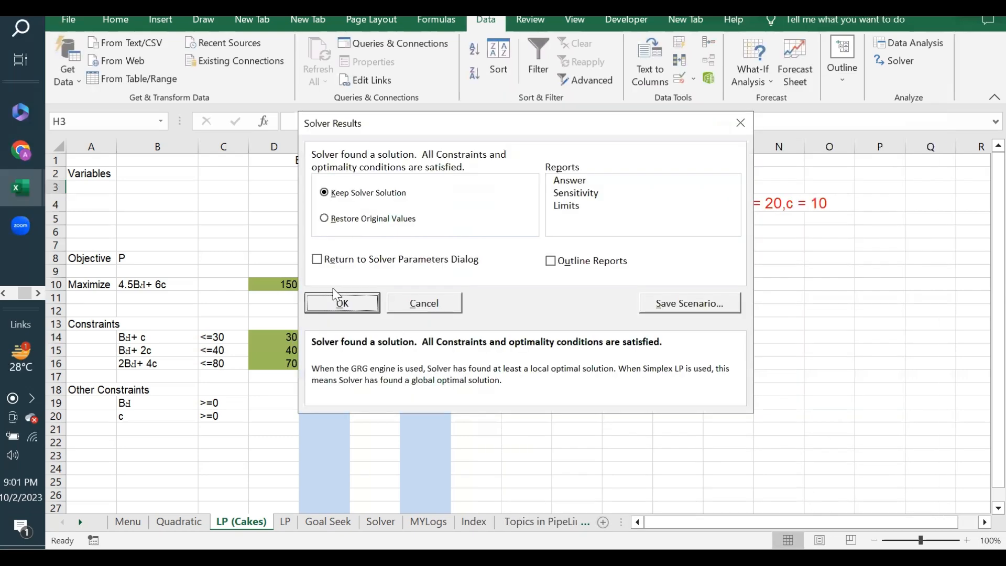
click(353, 303)
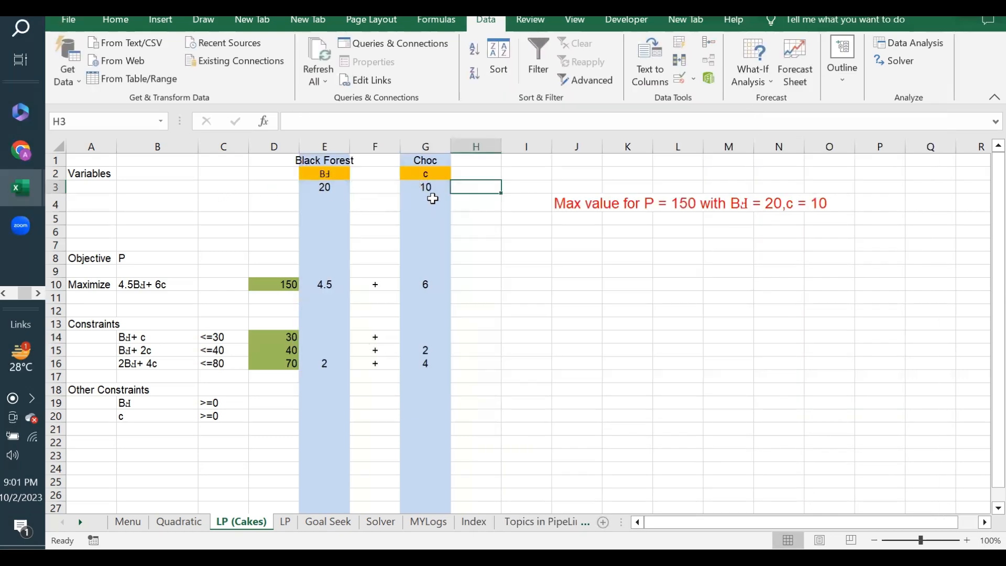
Step: Examine the result message formula in J4 and compare the constraint cells D14:D16 with their limits in column C
click(562, 202)
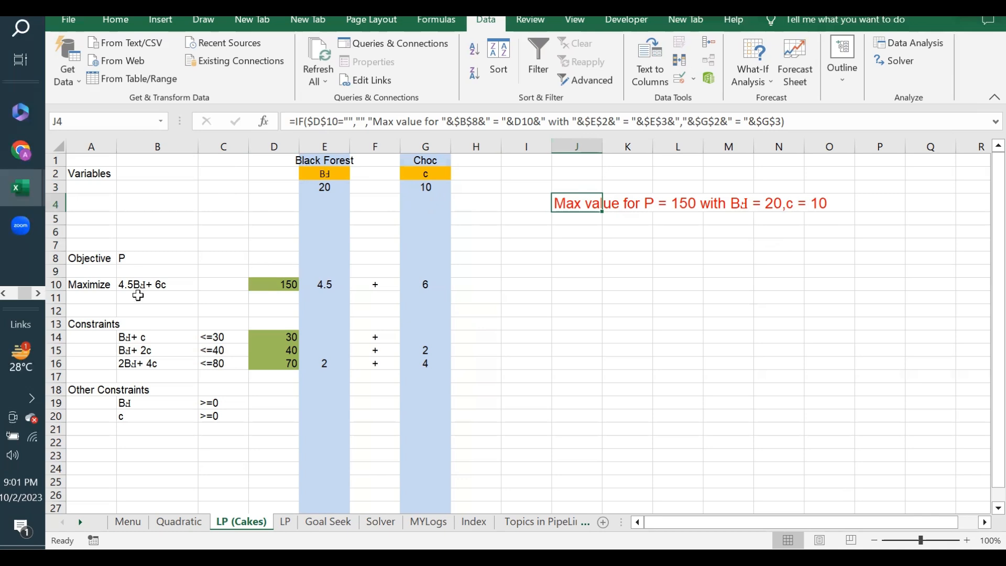
drag(568, 202, 844, 205)
click(595, 228)
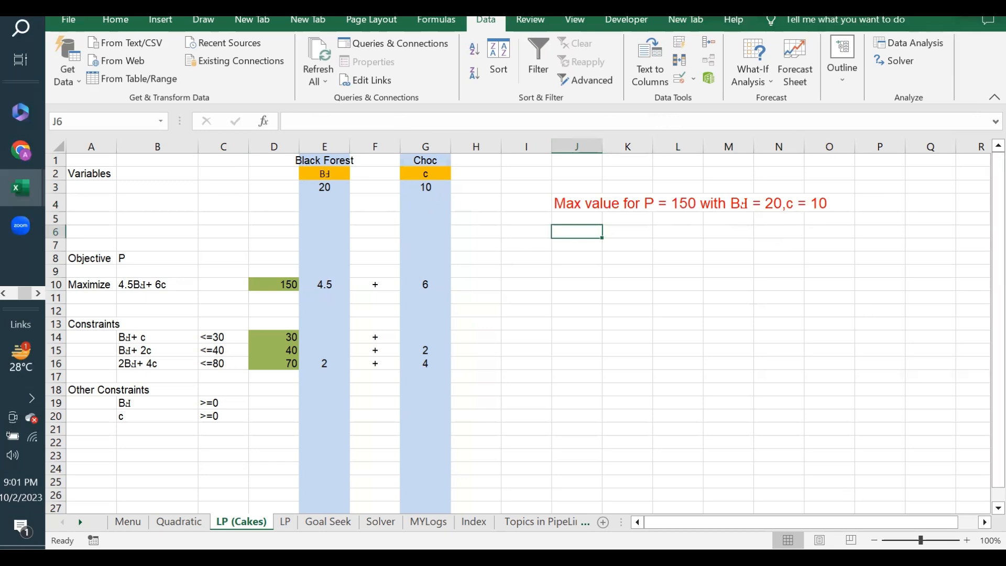
click(576, 256)
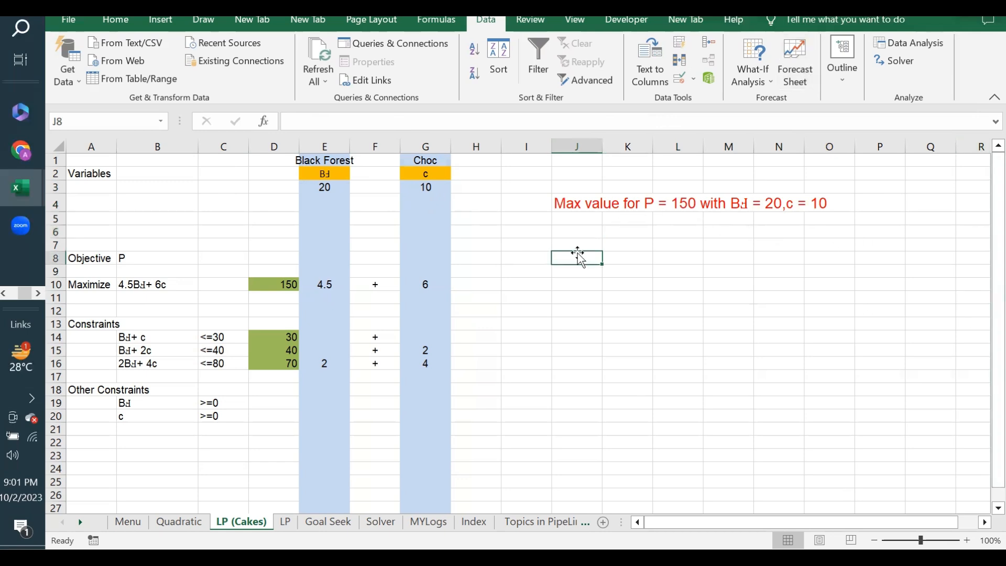
click(596, 241)
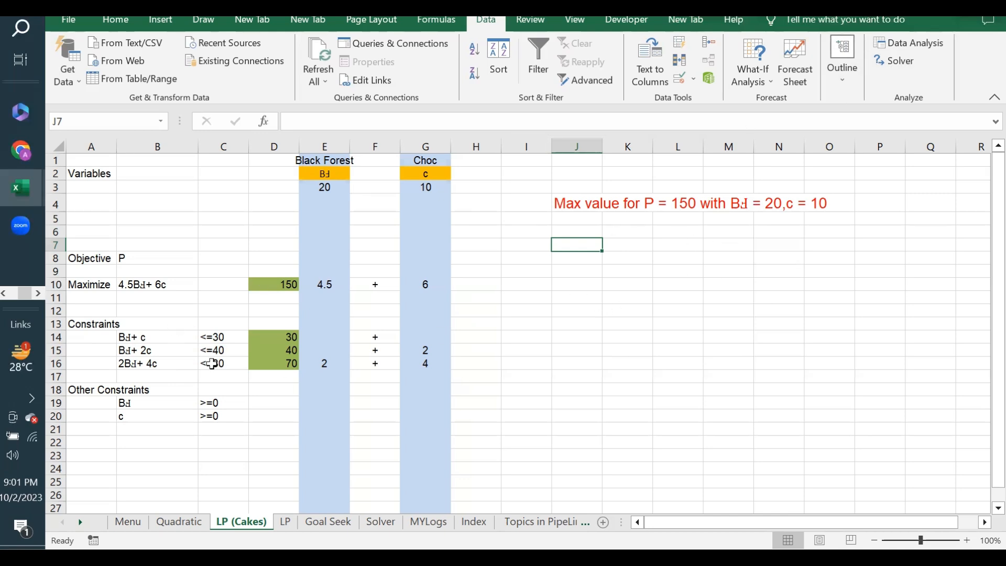
drag(281, 337, 266, 363)
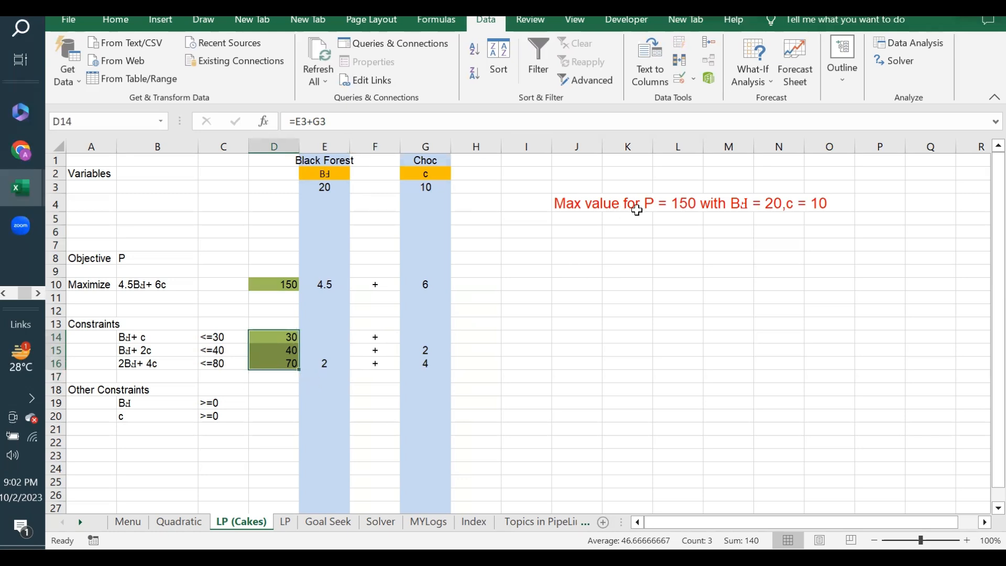
Step: Solve the same Solver model again with its existing settings and keep the Solver solution
click(895, 61)
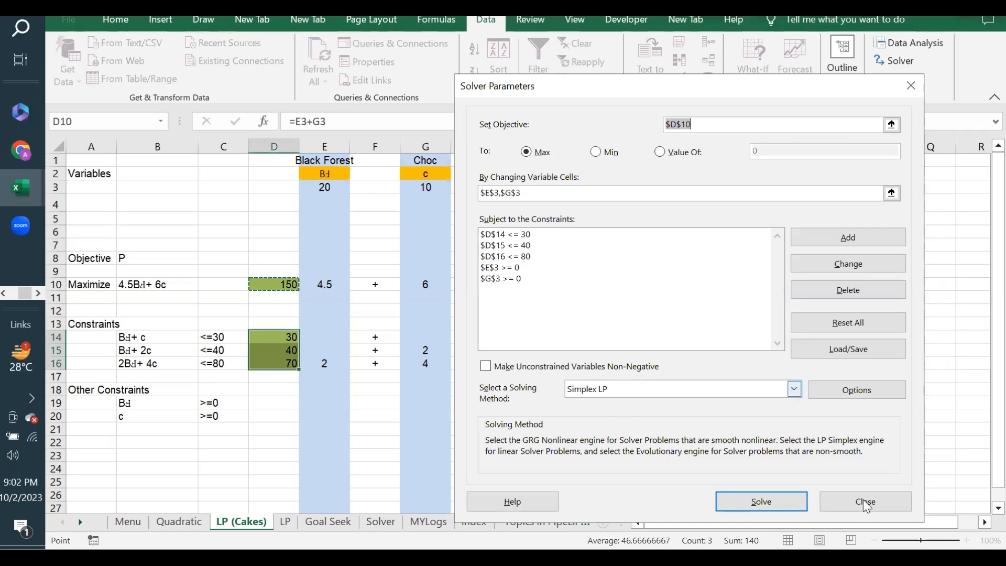
click(768, 502)
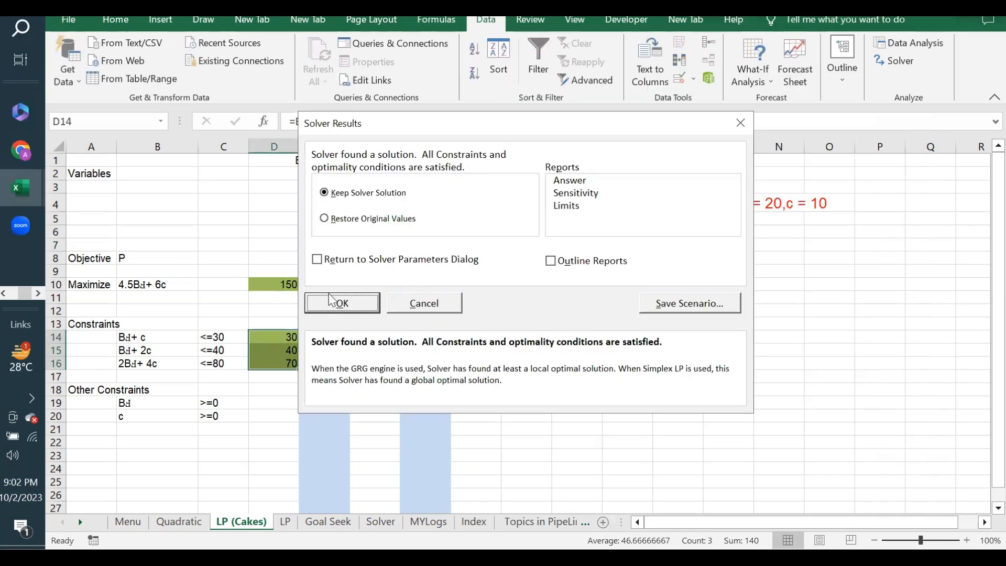
click(337, 299)
click(554, 238)
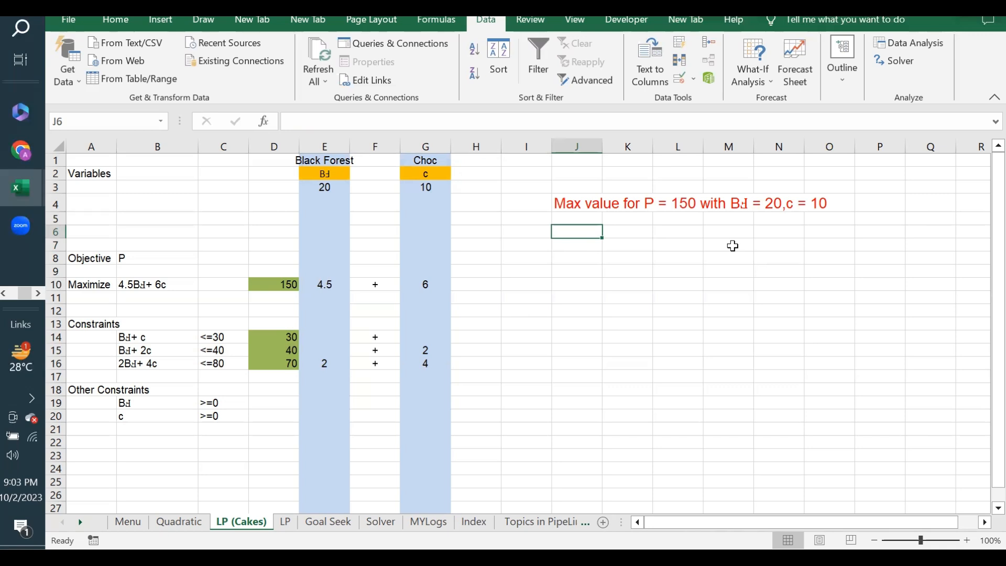
click(562, 256)
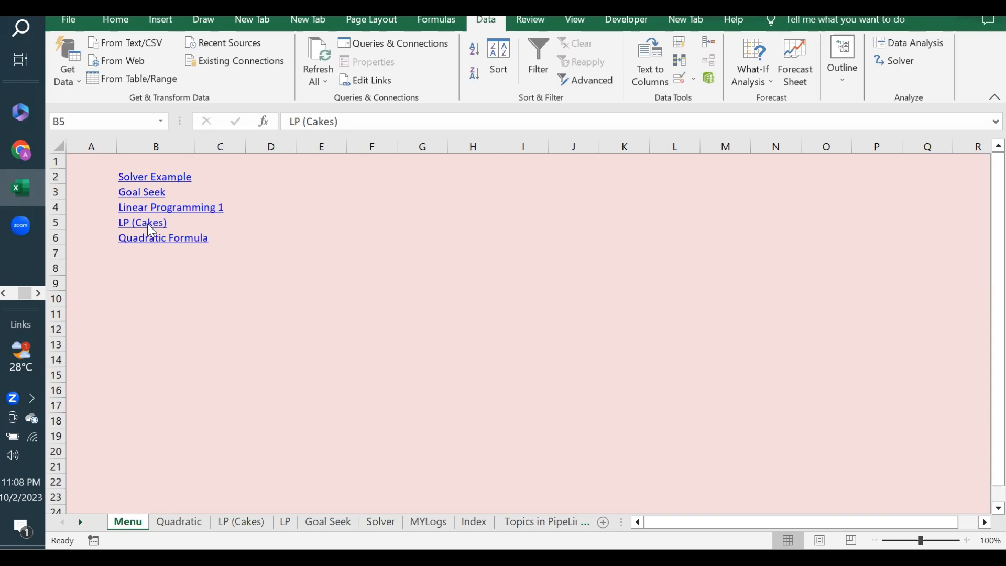
Step: Follow the LP (Cakes) link on the Menu sheet and inspect the objective formula in D10
click(316, 222)
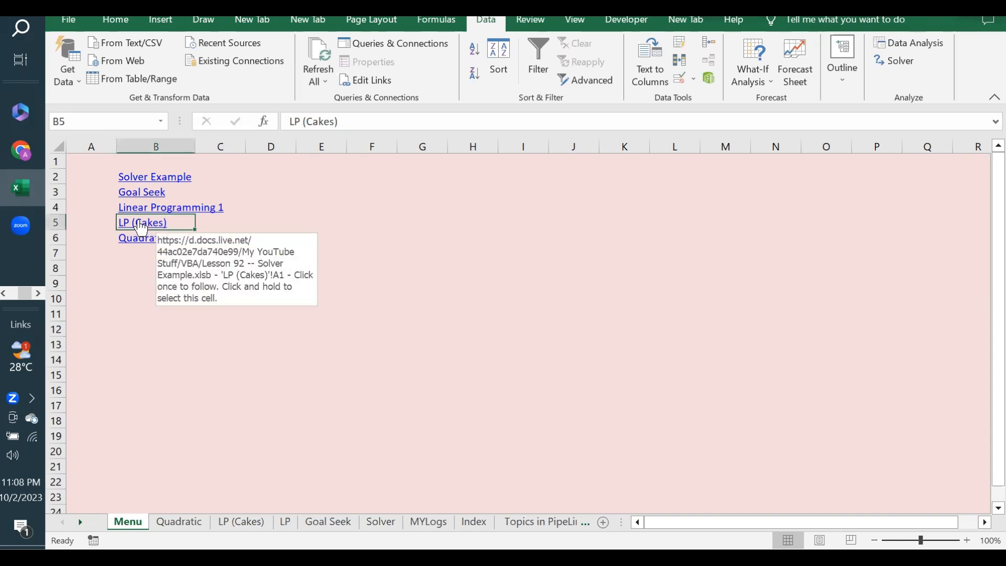
click(142, 225)
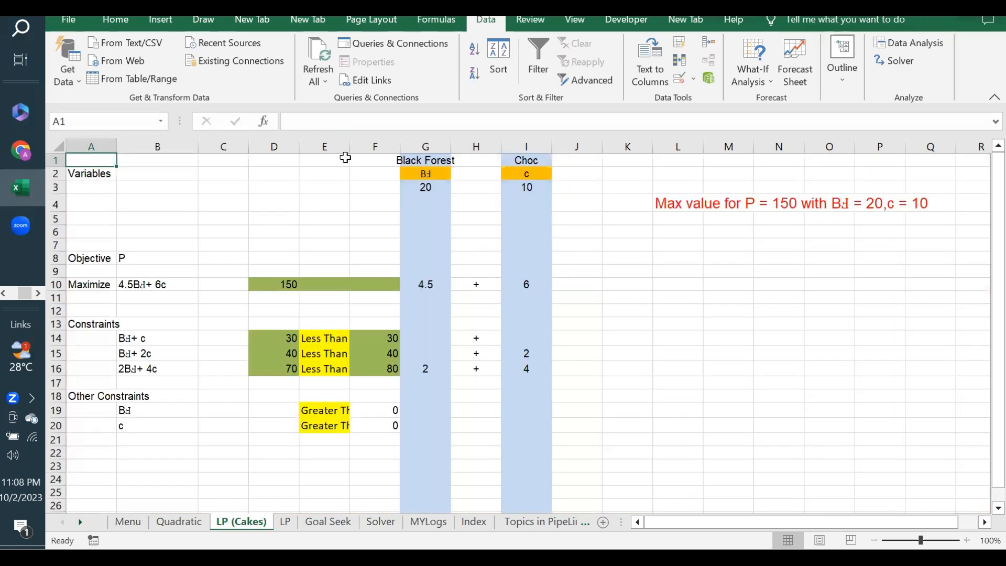
click(279, 284)
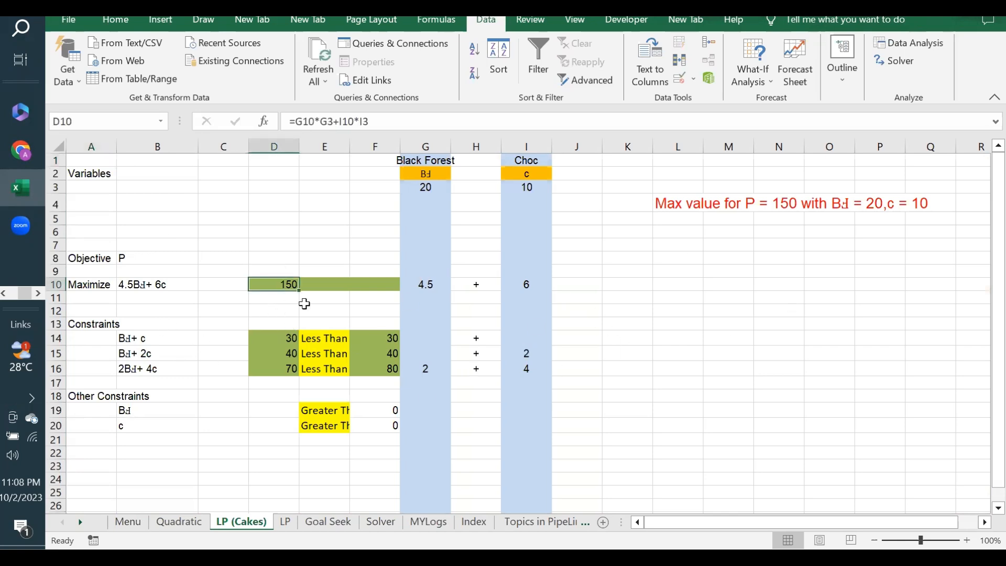
click(214, 282)
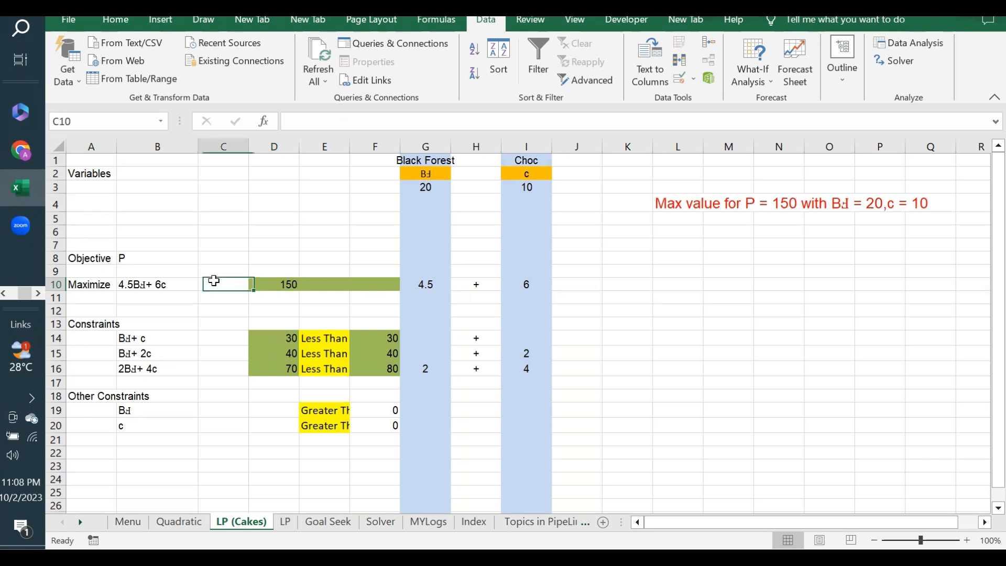
Step: Enter <=30 as text in C14 beside the first constraint
click(218, 338)
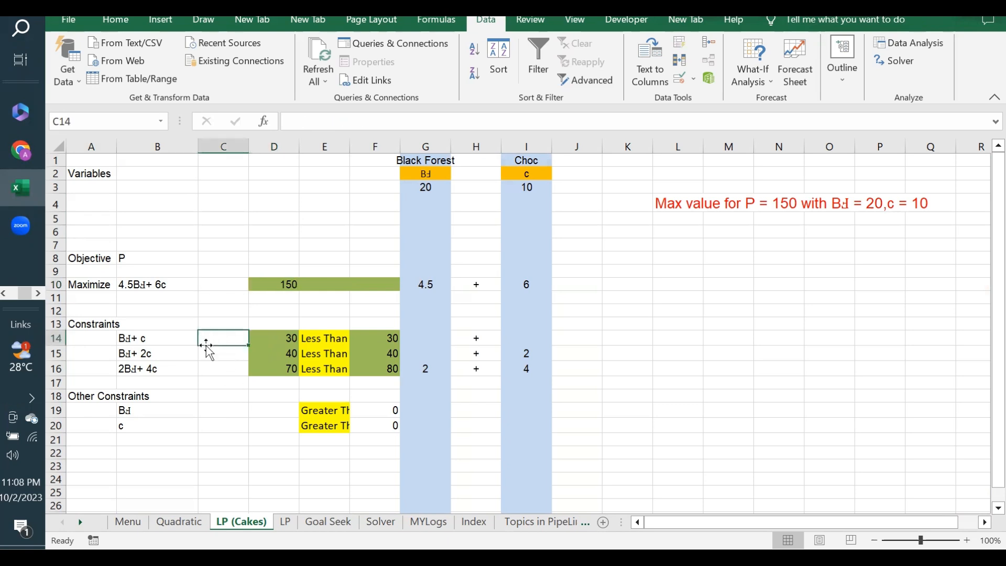
drag(205, 335, 209, 358)
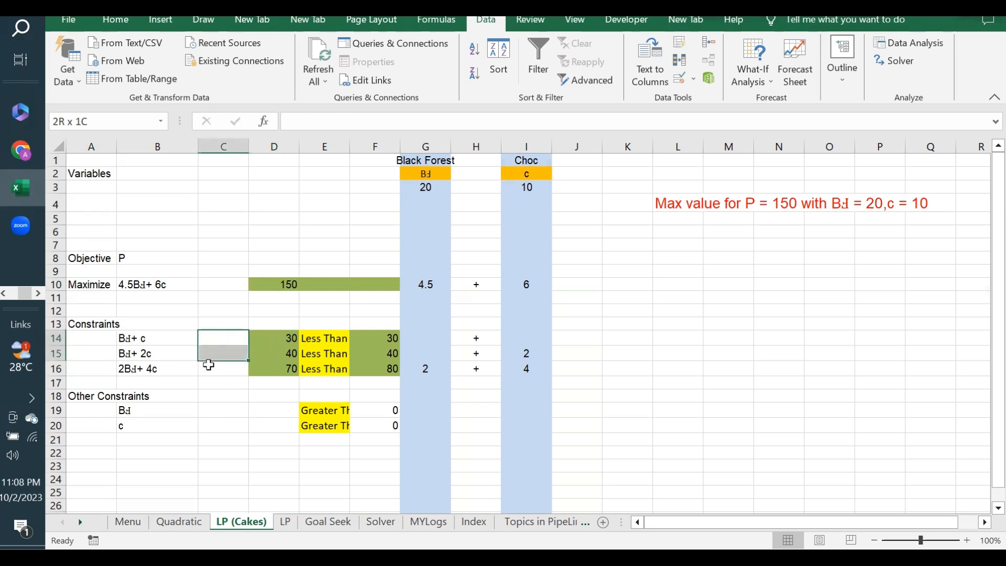
click(217, 340)
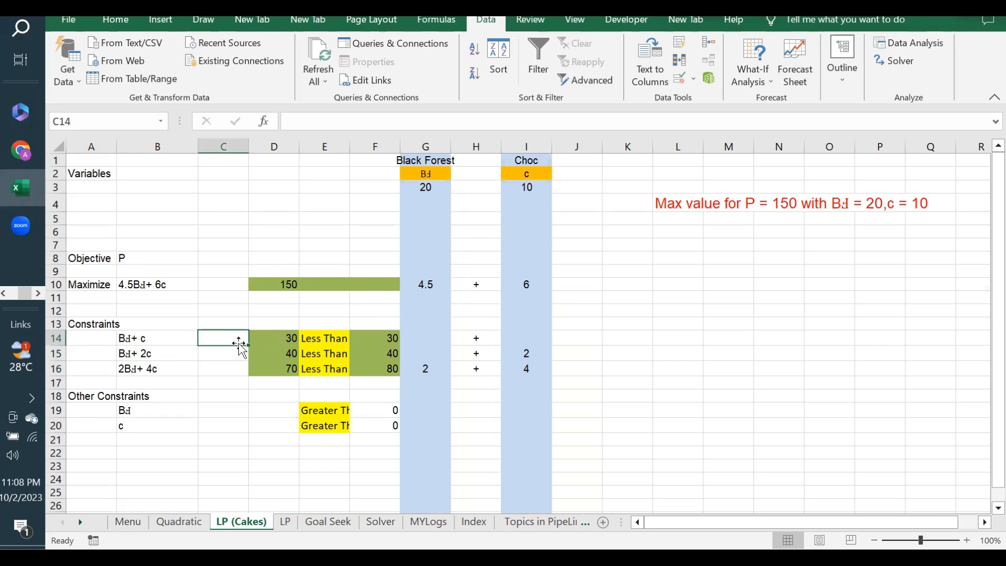
text(=)
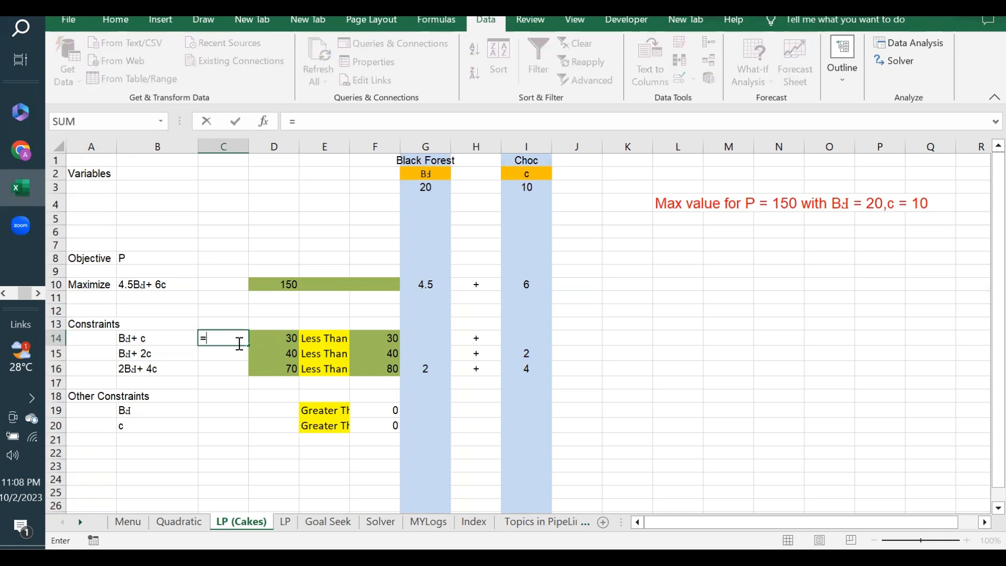
key(BackSpace)
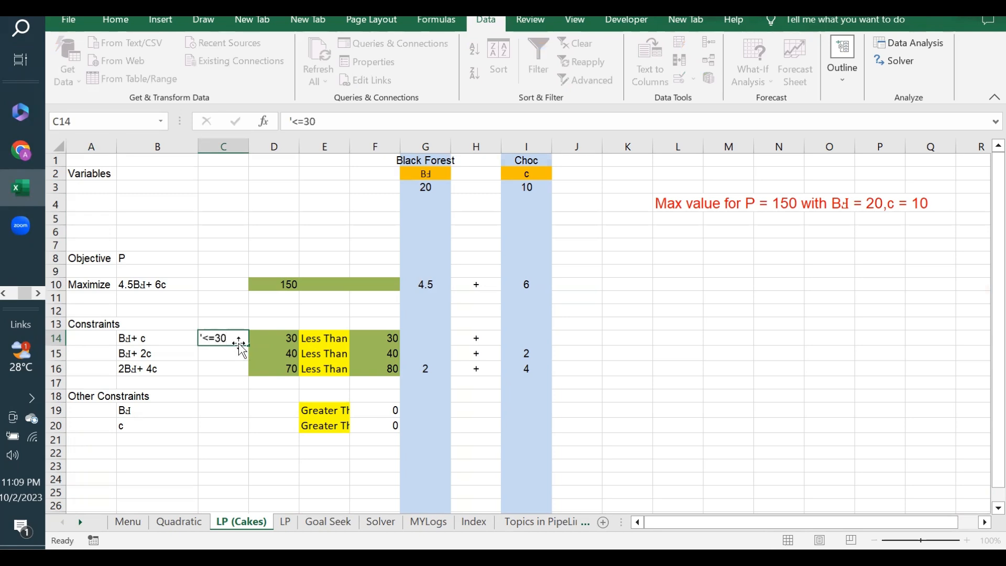
key(Return)
click(237, 339)
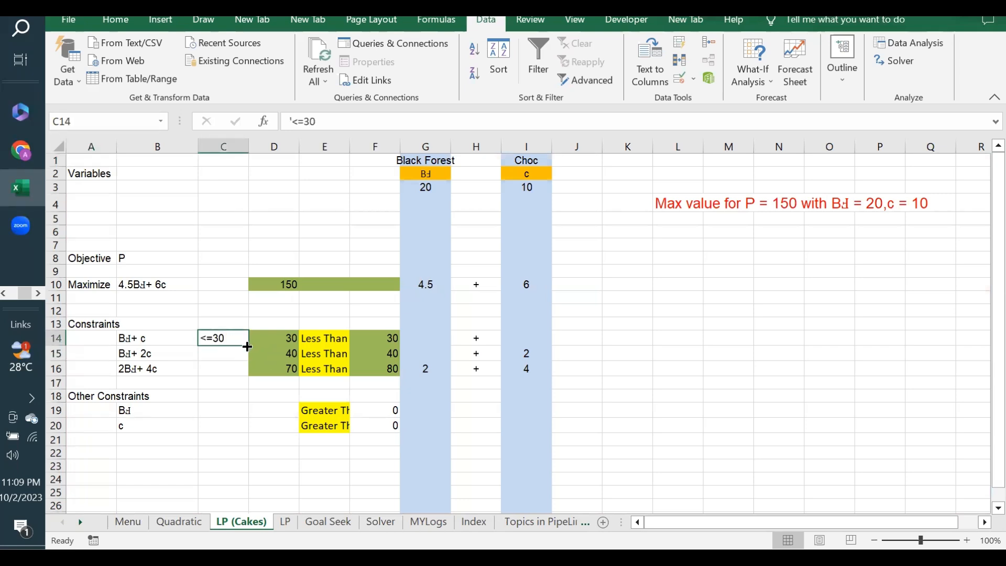
Step: Copy the text from C14 into C15 for the second constraint and change it to <=40
key(ctrl+c)
key(Down)
key(Down)
key(Down)
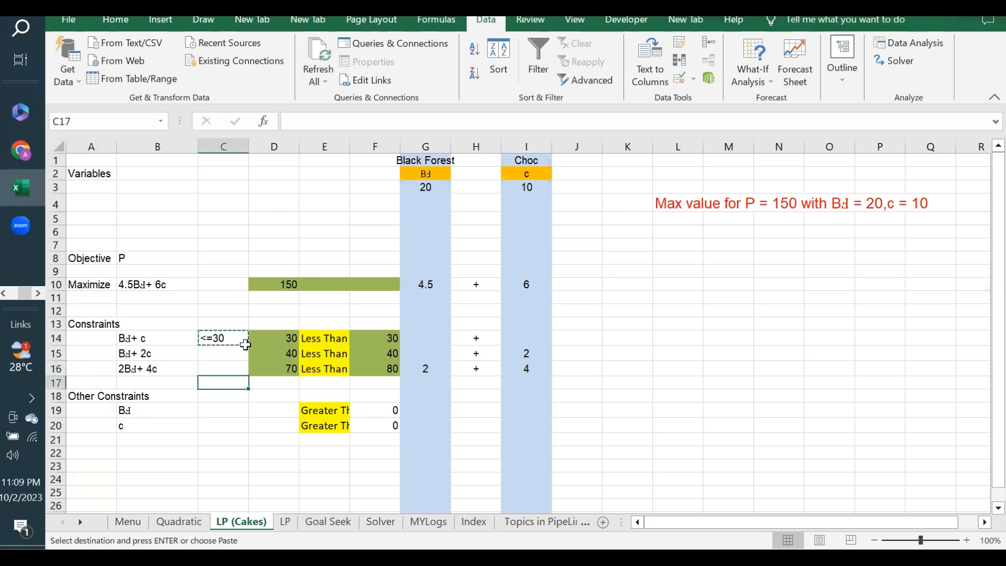
drag(217, 355, 193, 355)
key(Return)
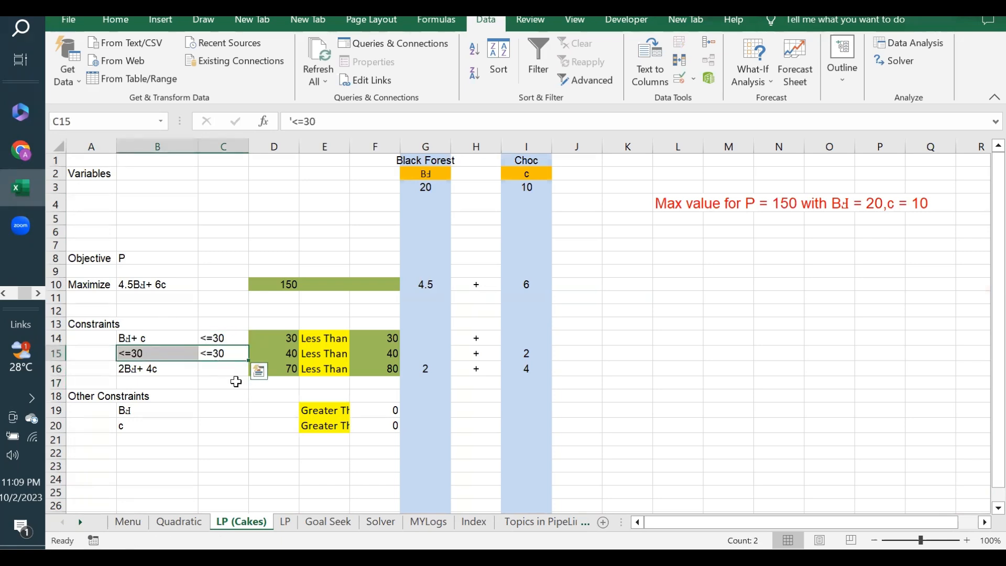
key(ctrl+z)
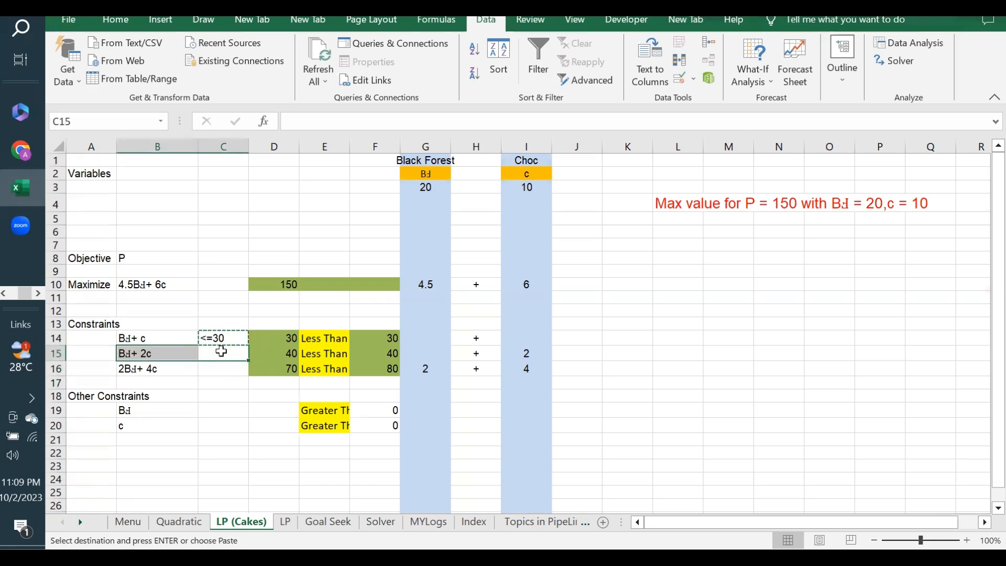
click(222, 354)
key(Return)
click(321, 120)
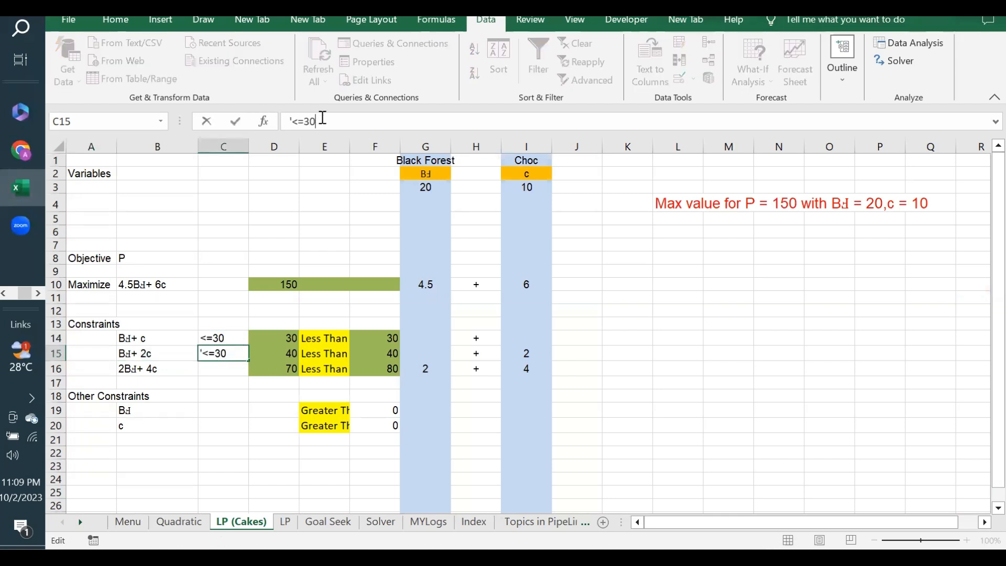
key(Return)
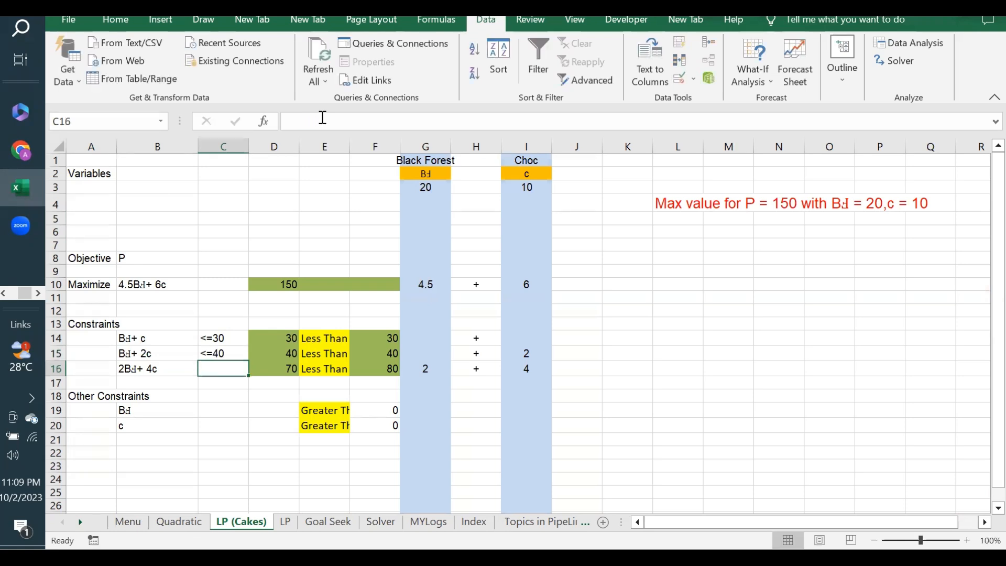
Step: Clear the limit texts from the range C14:C20
drag(215, 338, 205, 424)
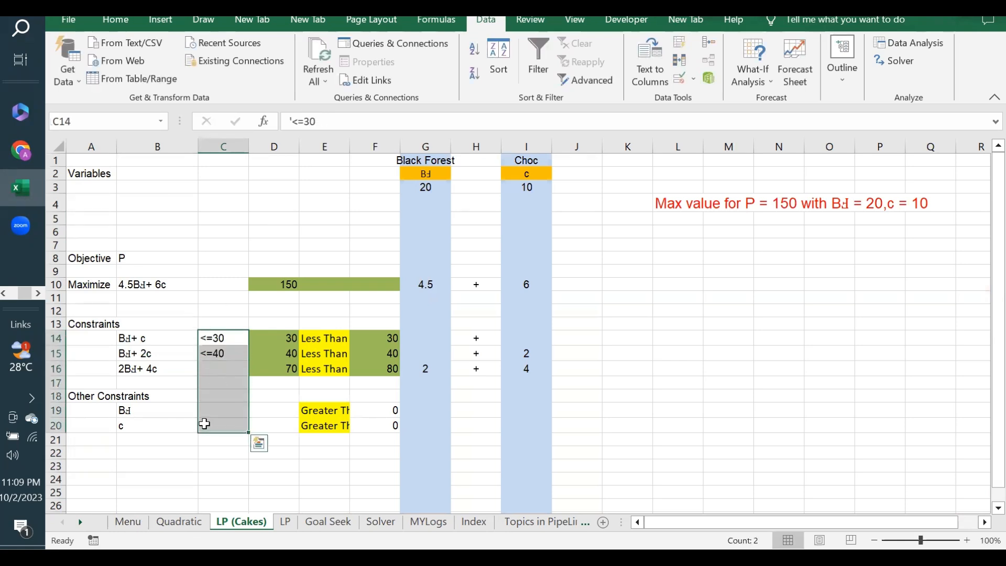
Step: Compare the operator choice in E14 with the matching criterion in H8 on the Solver sheet, and return to LP (Cakes)
click(337, 339)
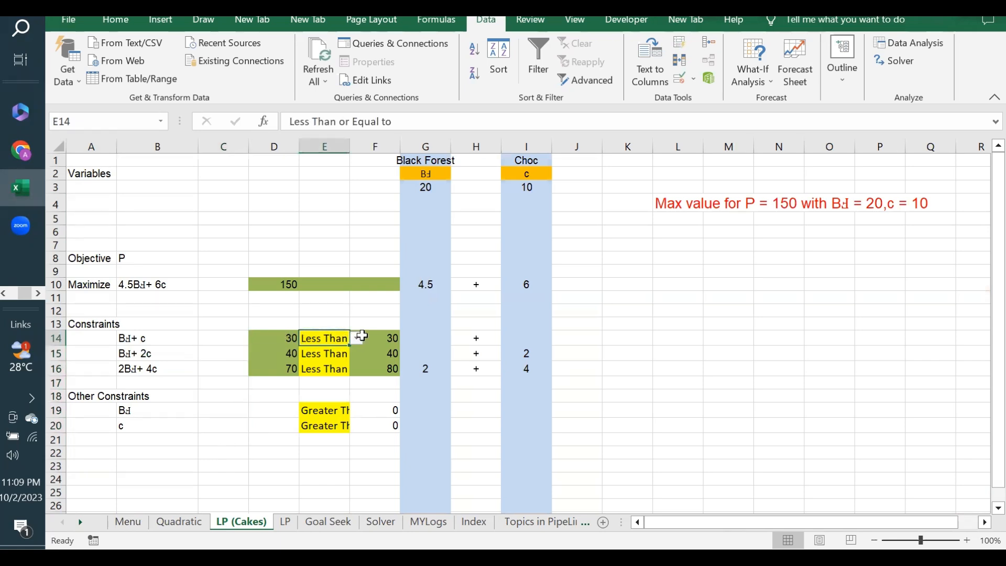
click(381, 522)
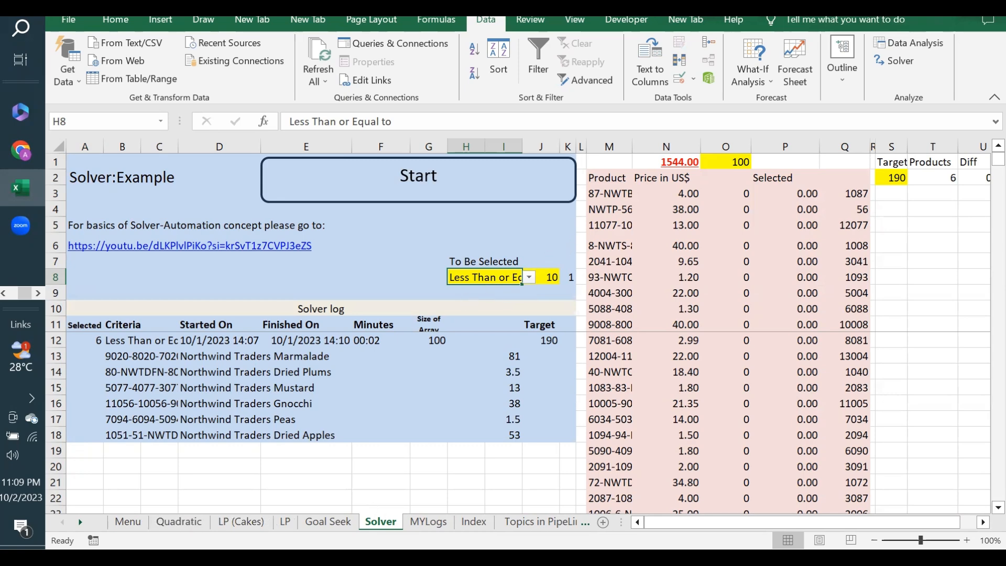
click(248, 520)
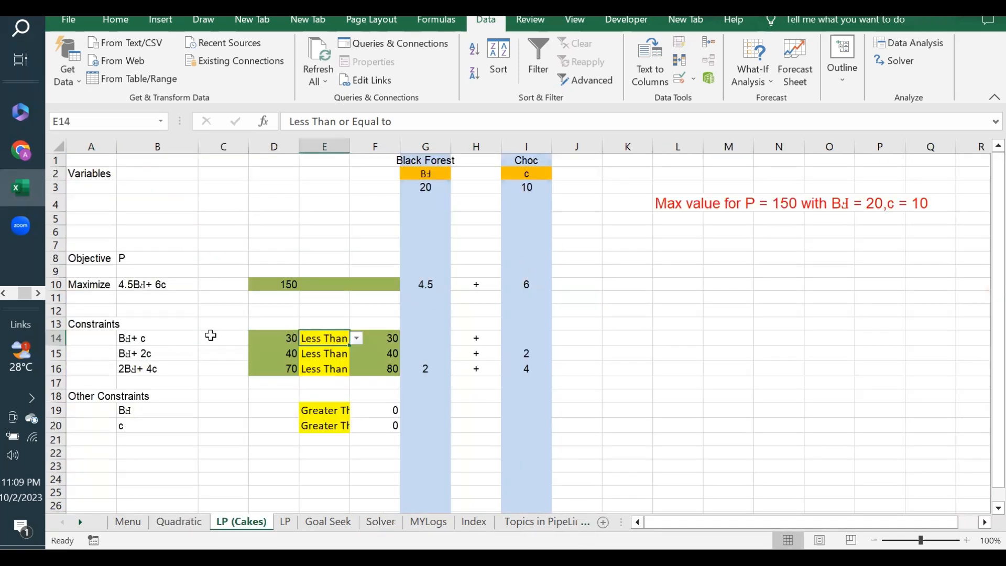
Step: Review the operator choices in E14:E16 and E19 and the separate limit values in F14:F16
click(356, 339)
click(357, 339)
click(317, 353)
click(317, 370)
click(317, 414)
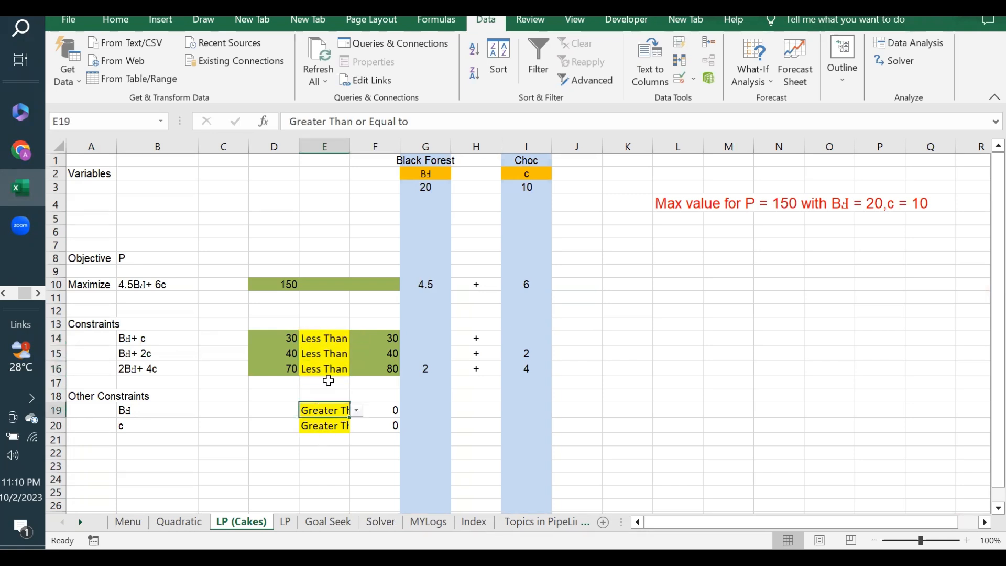
drag(387, 337, 390, 369)
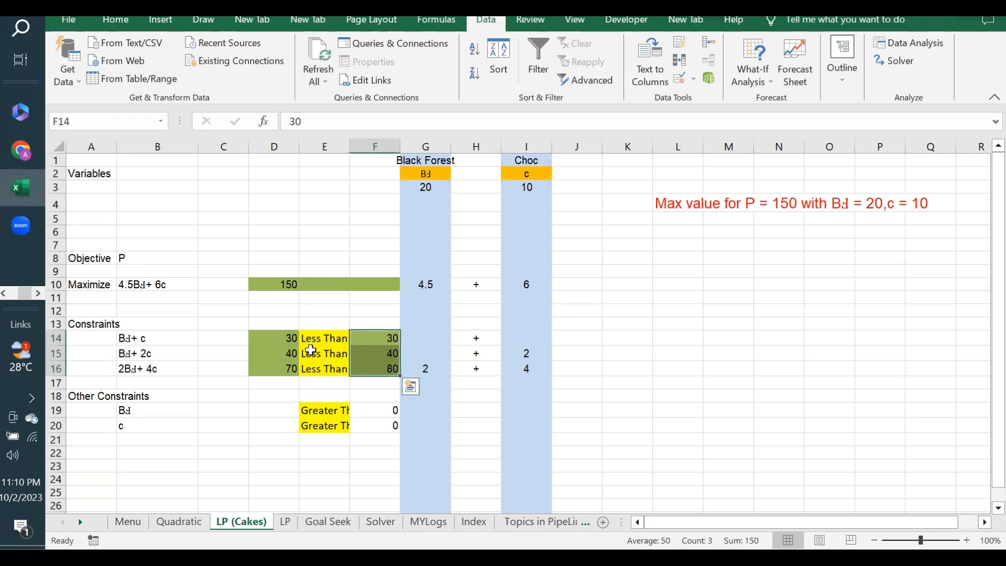
Step: Review the operator in E14, the constraint values in D14:D16, the objective formula in D10 and the variable cells G3 and I3
click(320, 338)
click(372, 337)
click(321, 338)
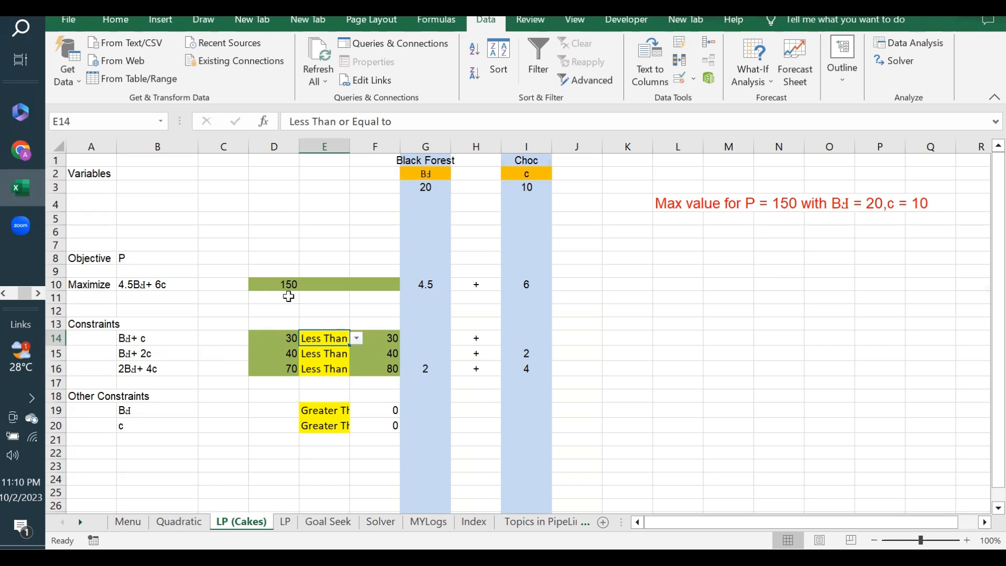
drag(281, 335, 280, 368)
click(278, 284)
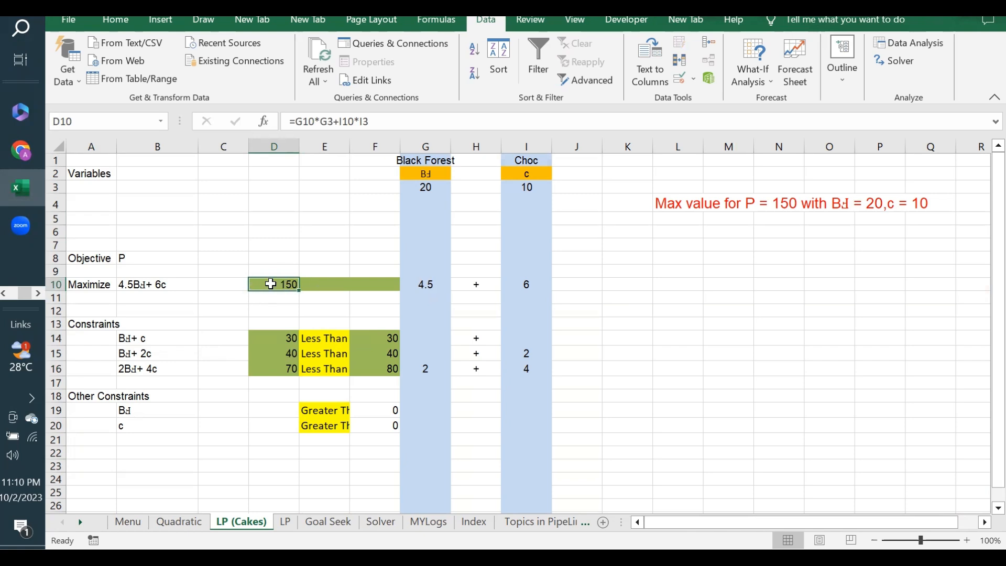
click(432, 187)
click(528, 188)
click(434, 187)
click(518, 188)
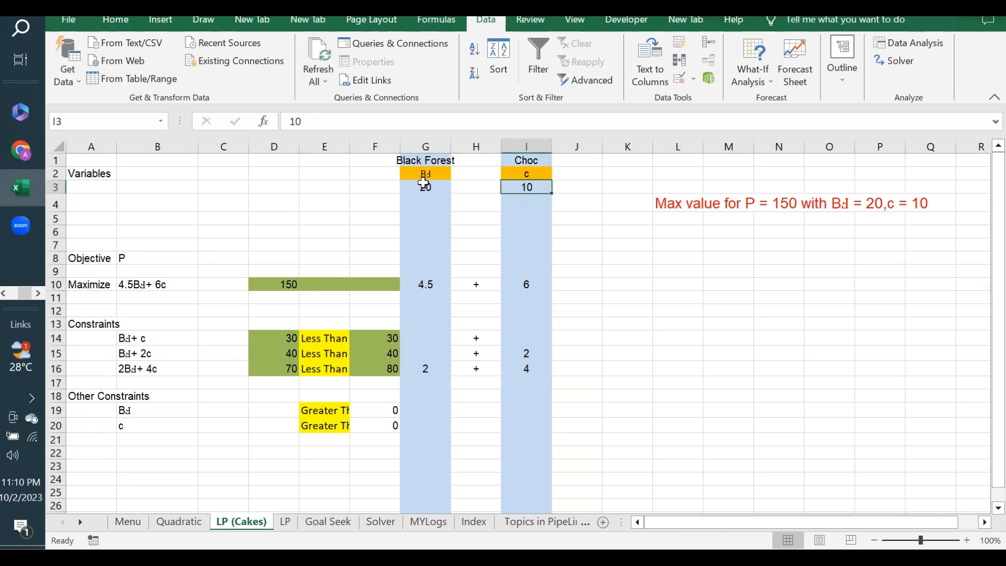
Step: Check the constraint formula in D14 against the limit cells F14:F16
drag(287, 335, 288, 382)
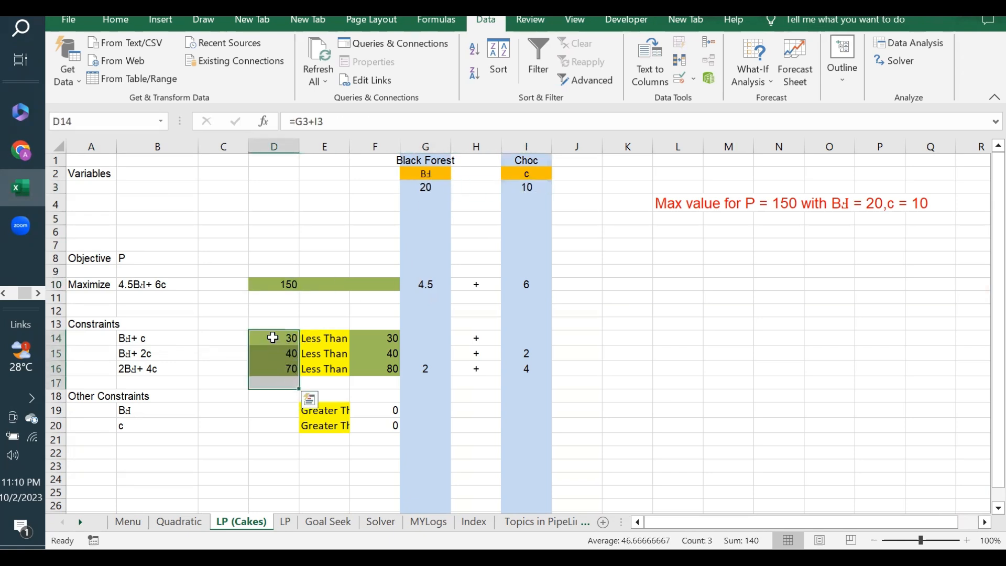
click(287, 337)
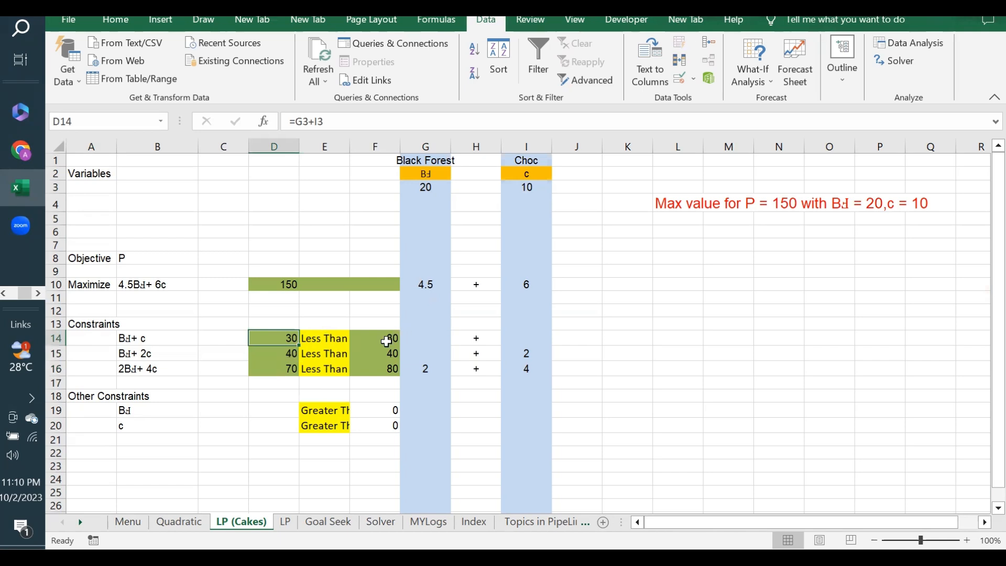
click(384, 336)
drag(384, 337, 373, 367)
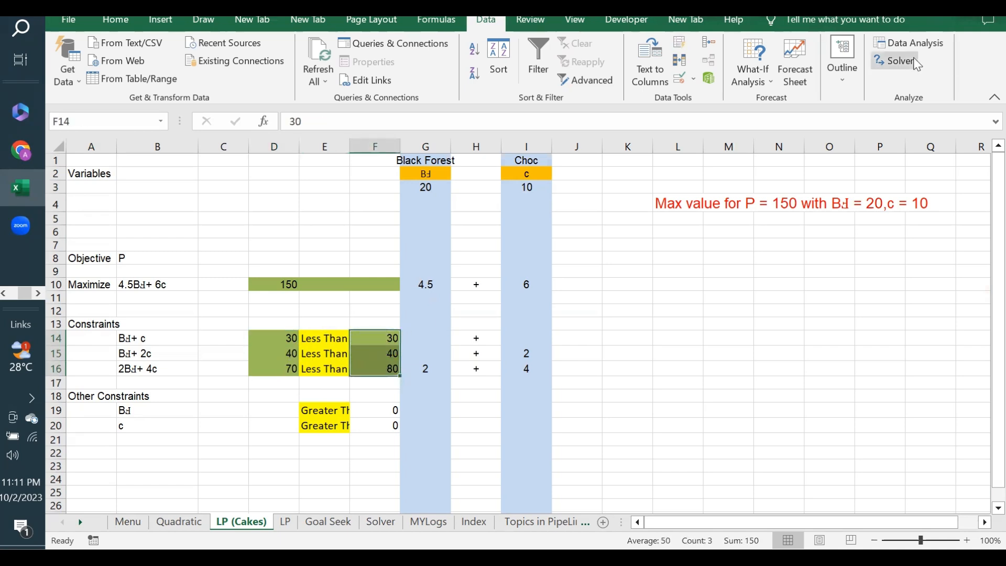
Step: Open Solver and add the individual constraint $D$14 <= 30
click(897, 61)
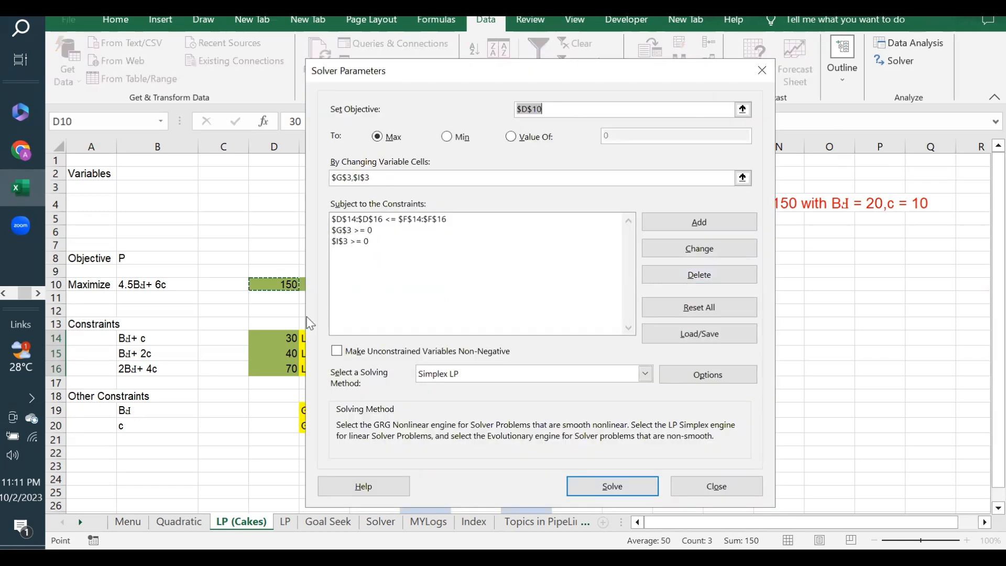
drag(495, 81, 624, 86)
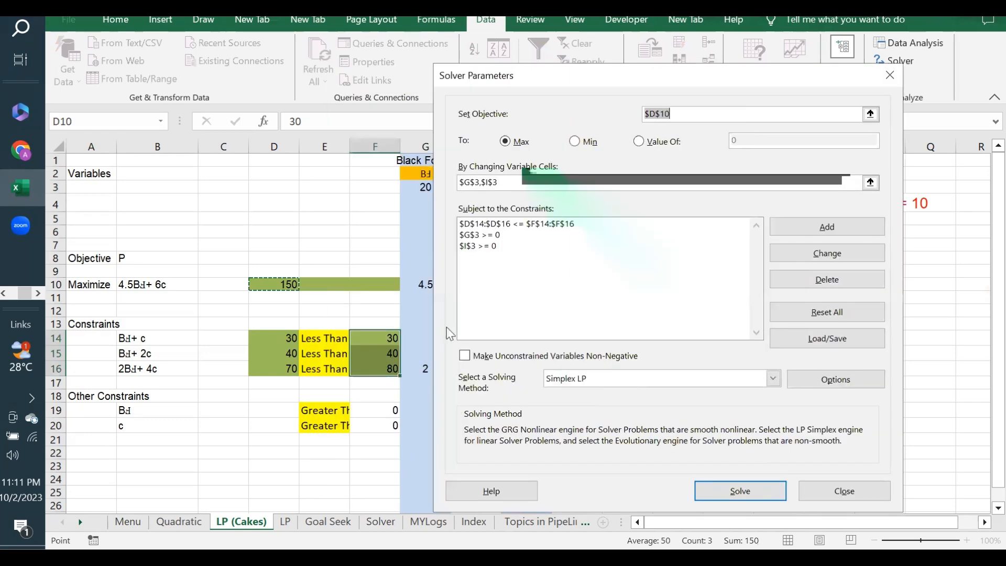
click(844, 231)
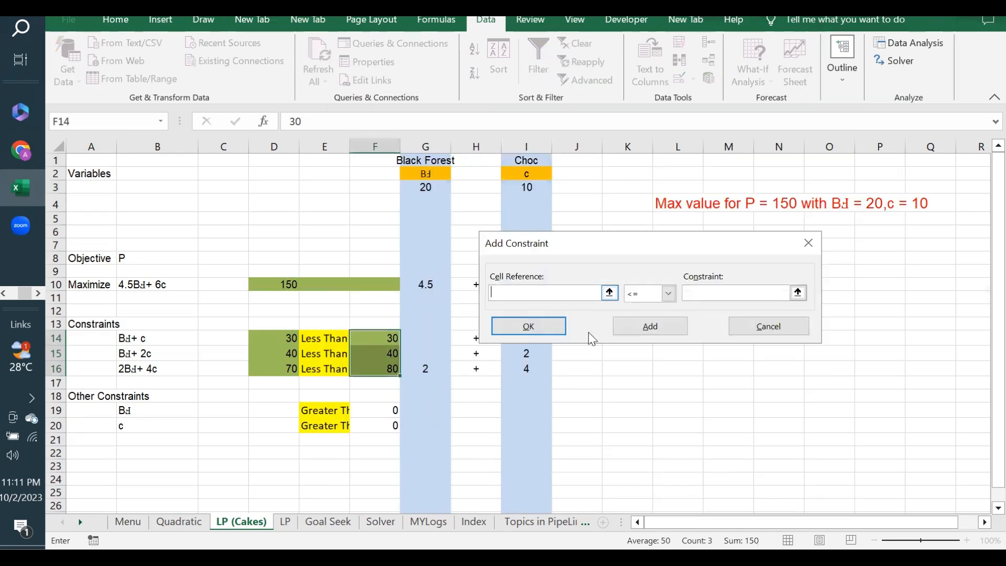
click(268, 337)
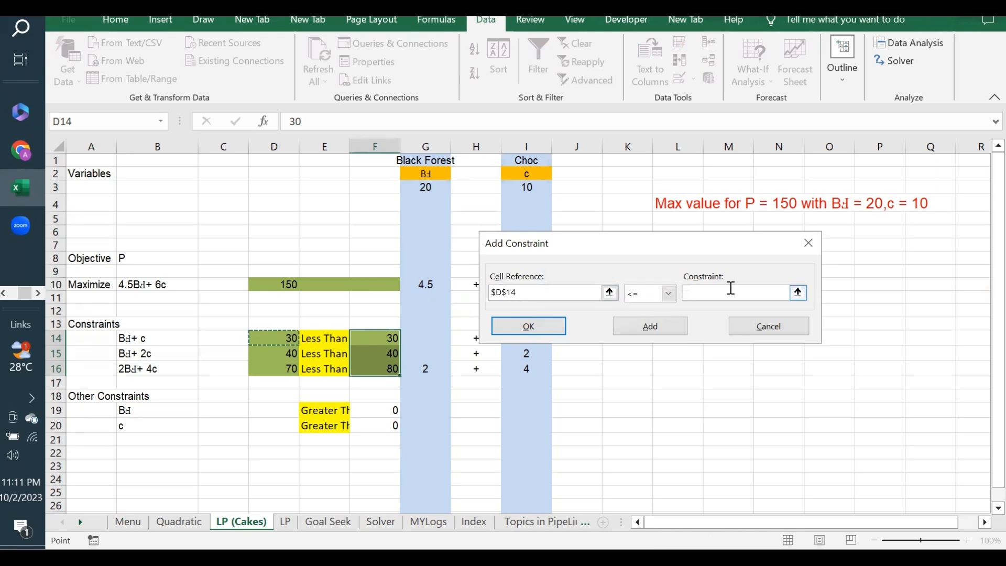
click(760, 291)
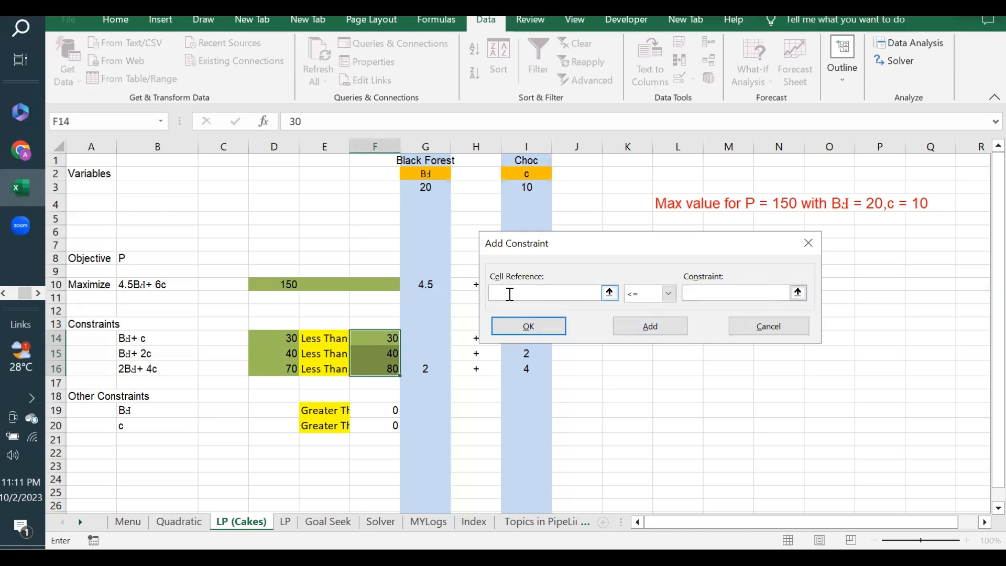
Step: Add the individual constraint $D$15 <= 40 to the Solver model
click(285, 352)
click(695, 293)
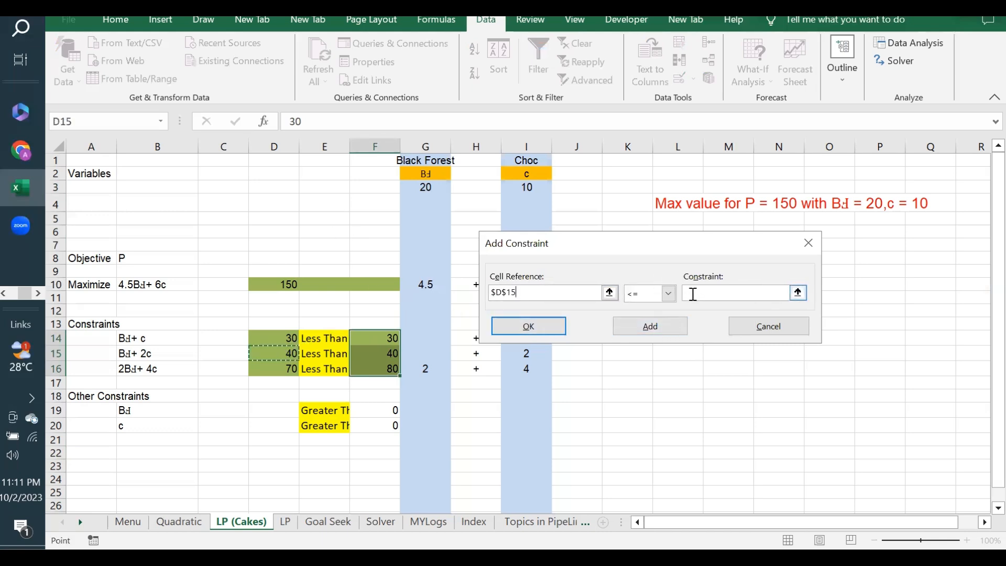
text(40)
click(650, 326)
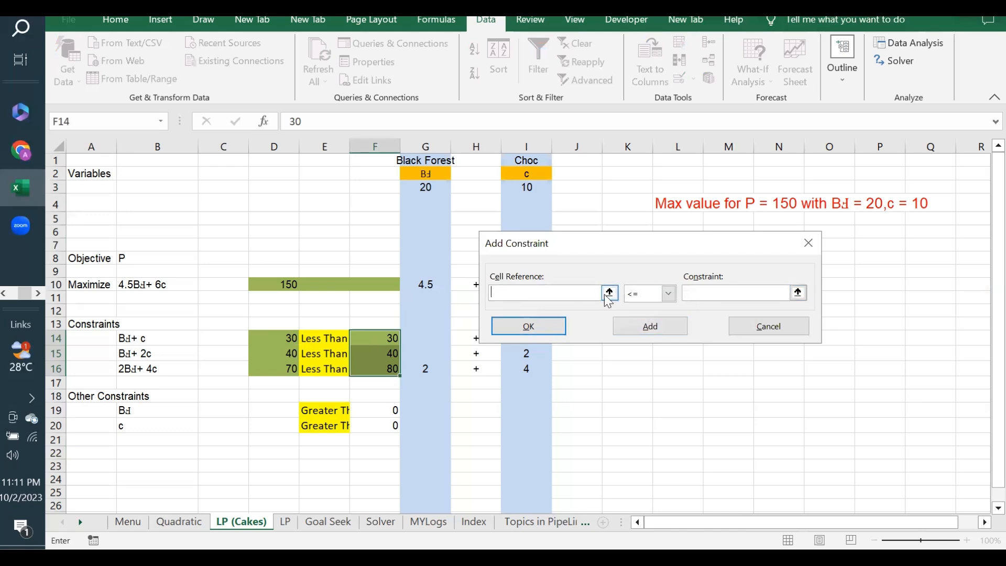
Step: Add the individual constraint $D$16 <= 80 and return to the Solver parameters
click(283, 369)
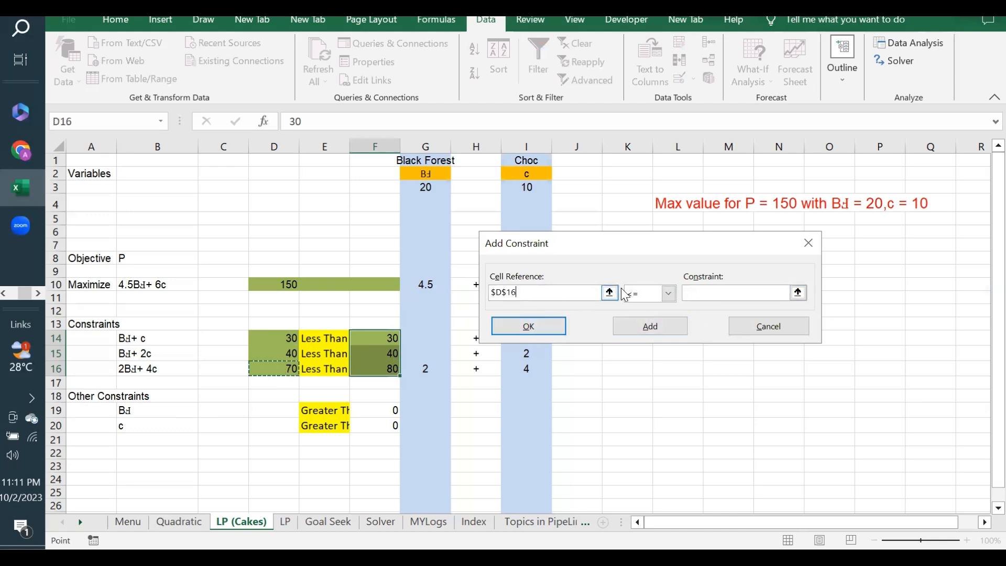
click(736, 290)
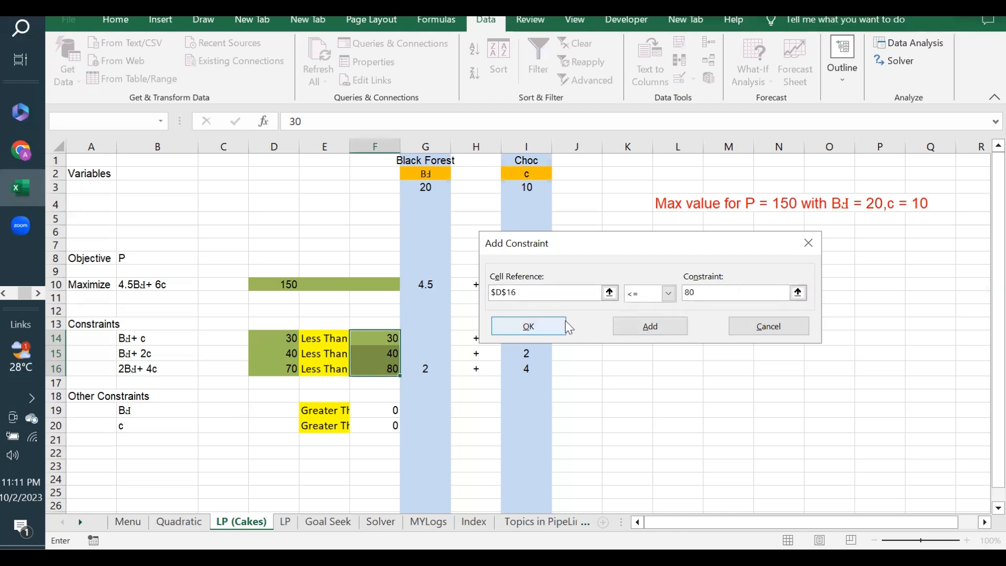
click(675, 325)
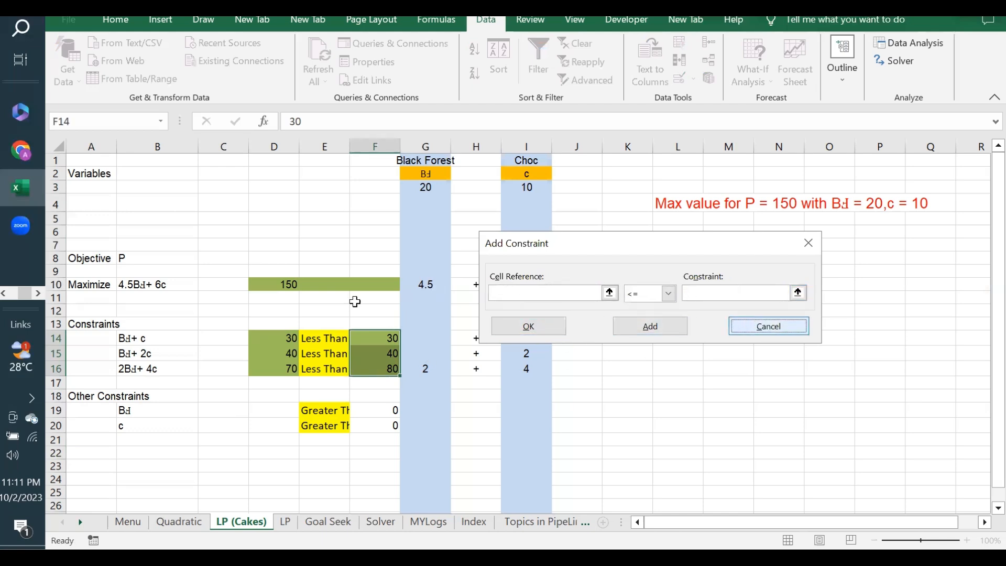
click(741, 326)
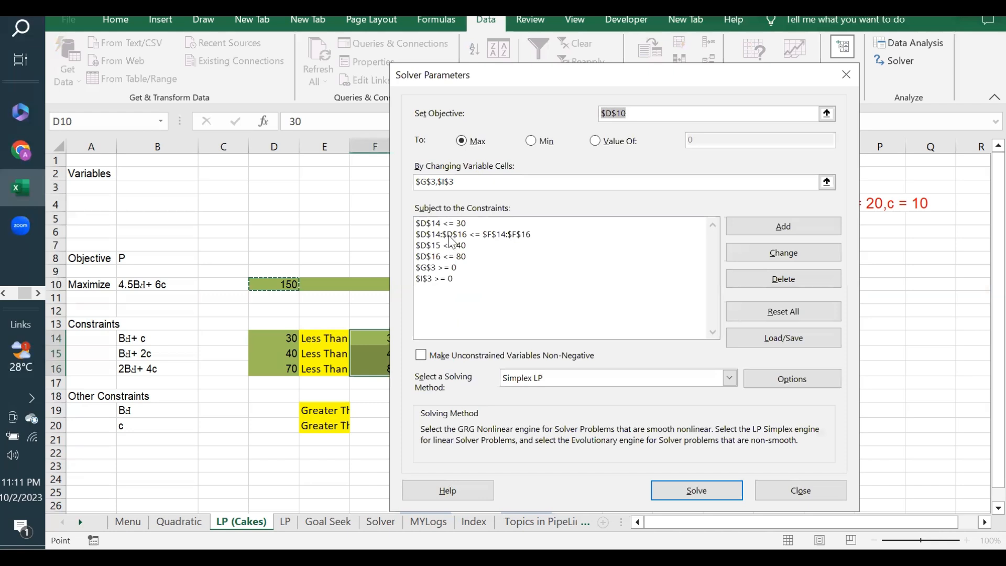
Step: Delete the individual constraint $D$14 <= 30 from the Solver model
click(437, 222)
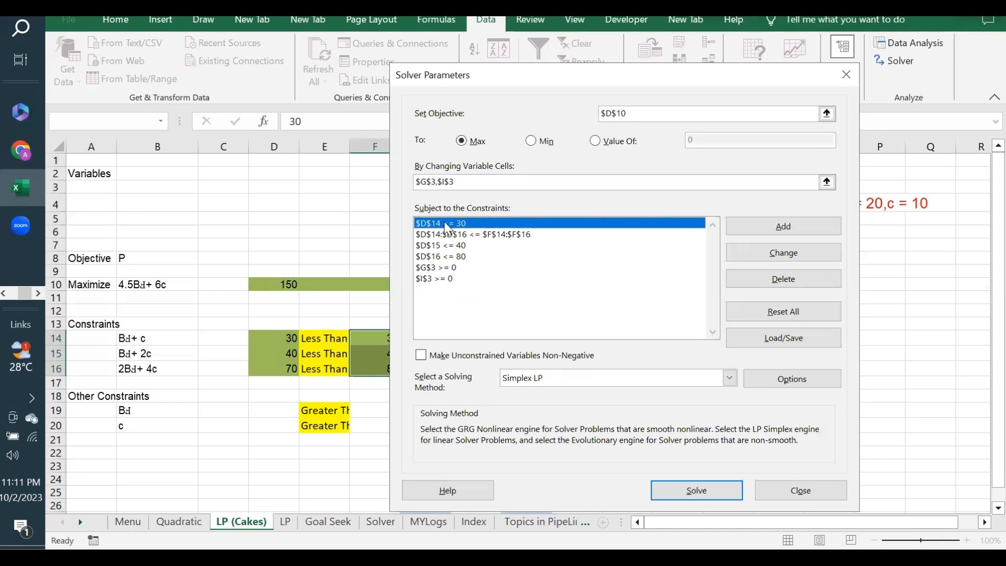
click(448, 255)
click(450, 226)
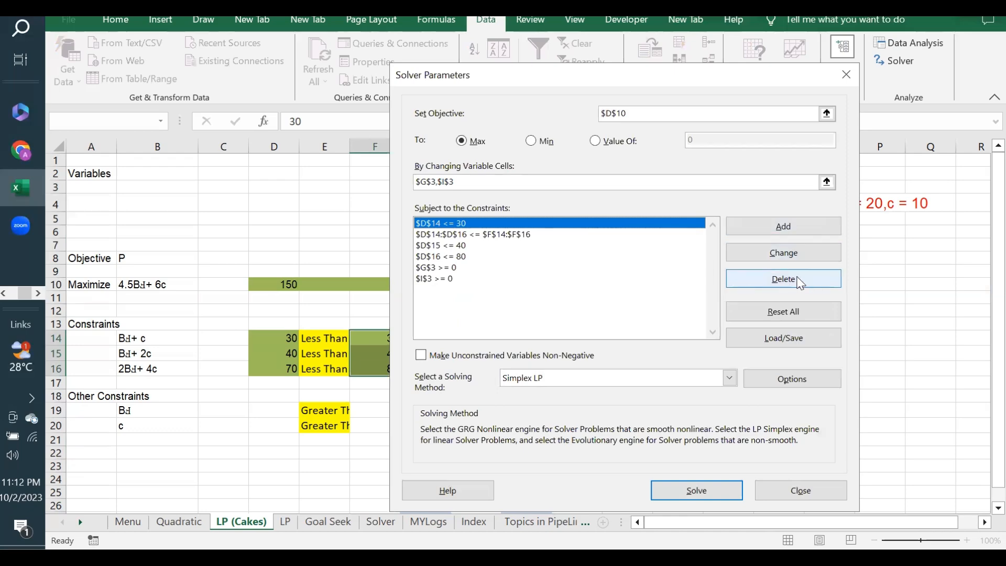
click(428, 234)
click(439, 225)
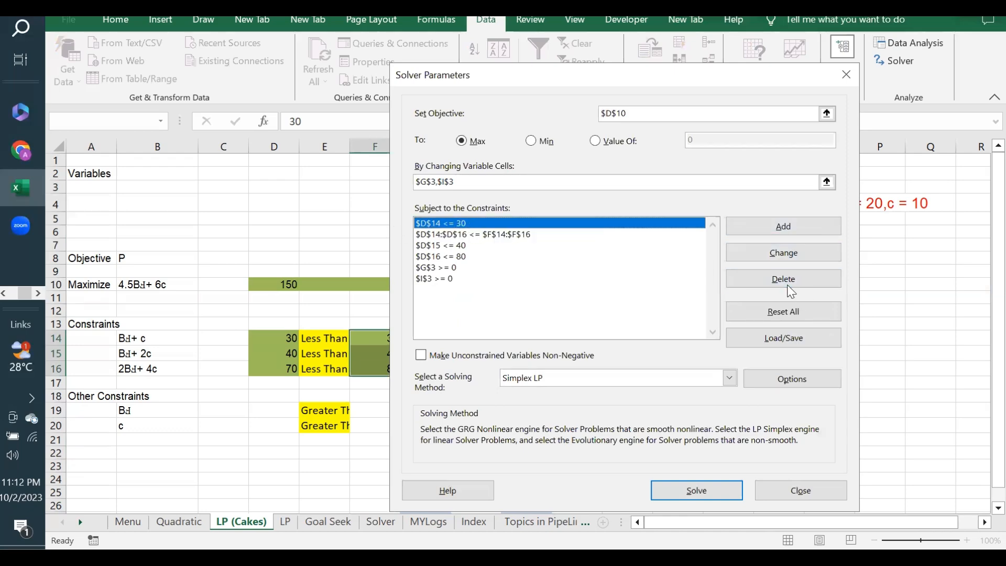
click(787, 278)
click(791, 283)
click(788, 277)
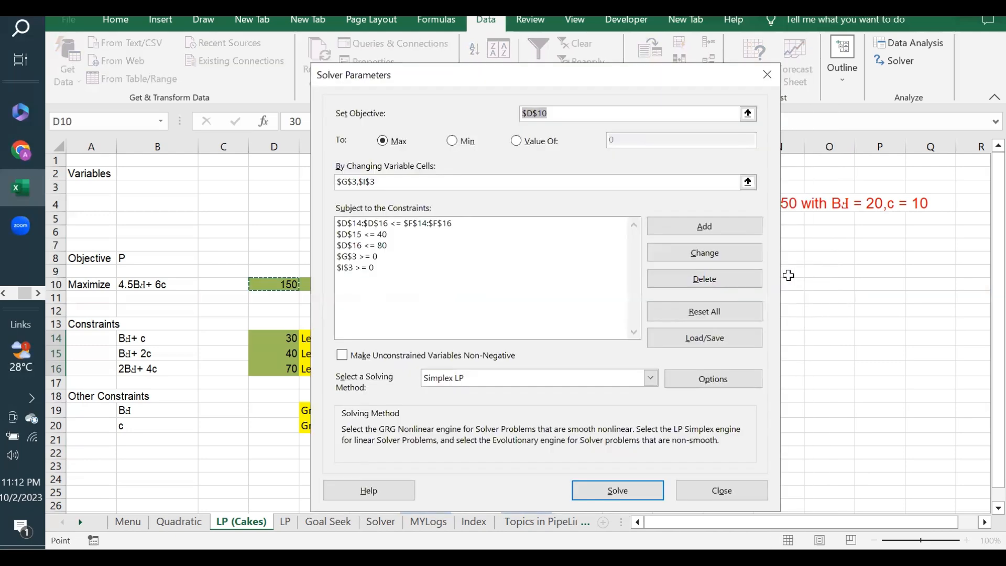
Step: Delete the constraints $D$14:$D$16 <= $F$14:$F$16, $D$15 <= 40 and $D$16 <= 80, keeping only the two >= 0 constraints
click(371, 226)
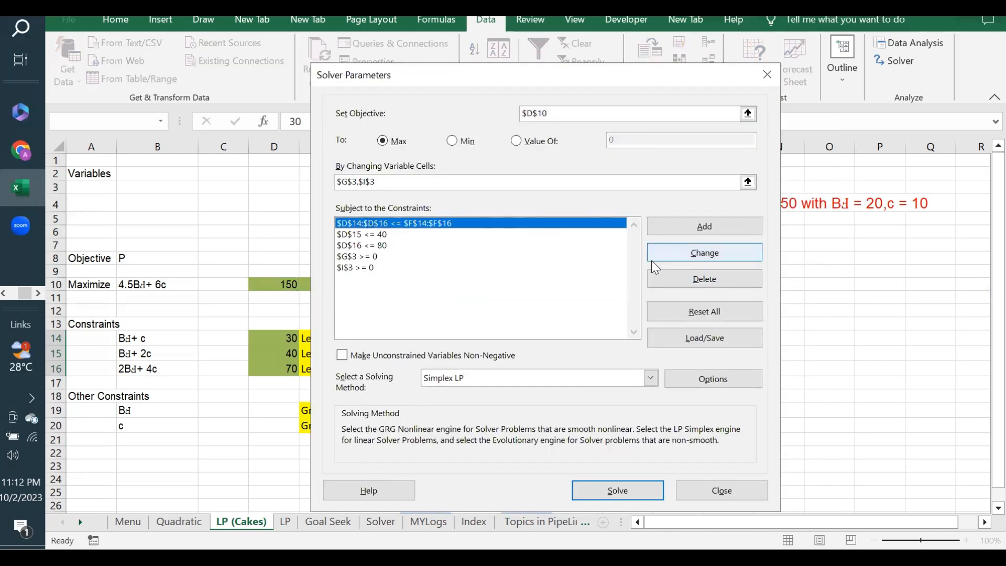
click(703, 279)
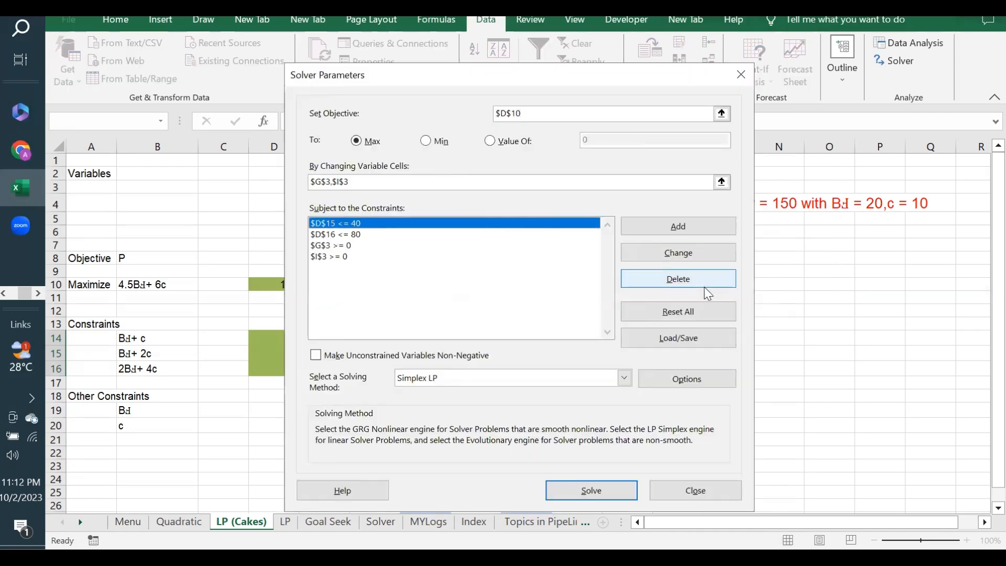
click(684, 283)
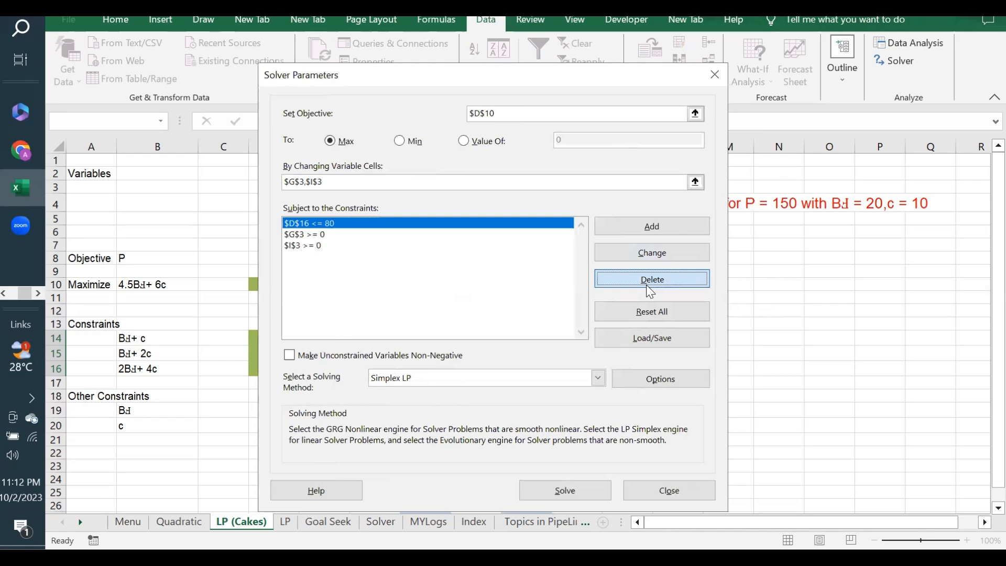
click(647, 283)
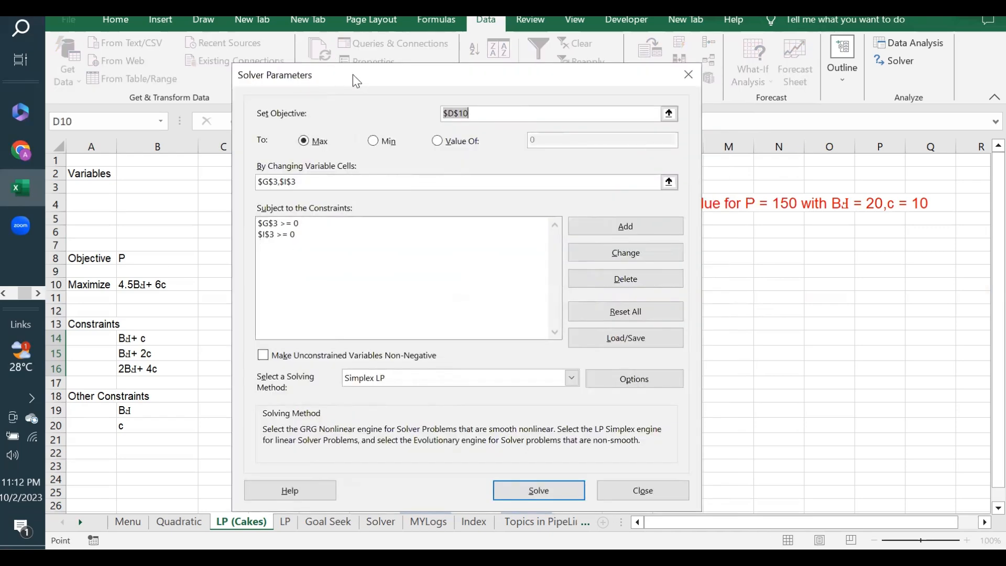
Step: Add one combined constraint that makes the range $D$14:$D$16 <= the limit cells $F$14:$F$16
drag(353, 74, 554, 67)
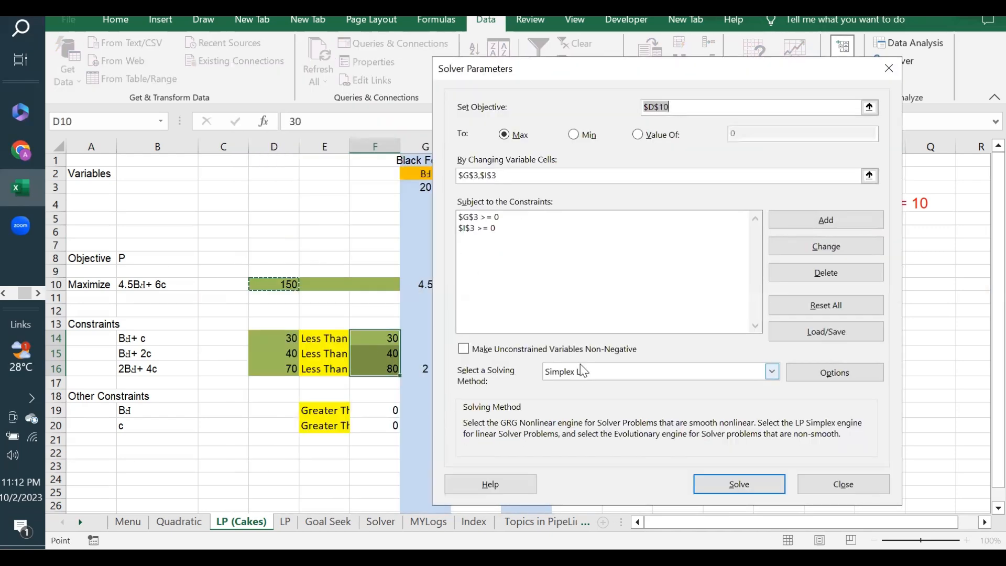
click(825, 221)
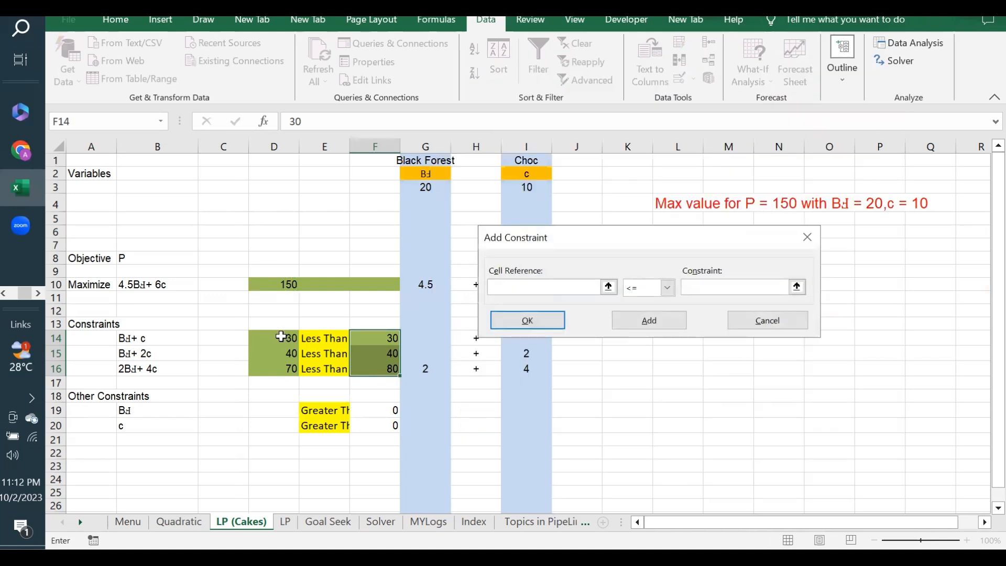
drag(281, 337, 280, 369)
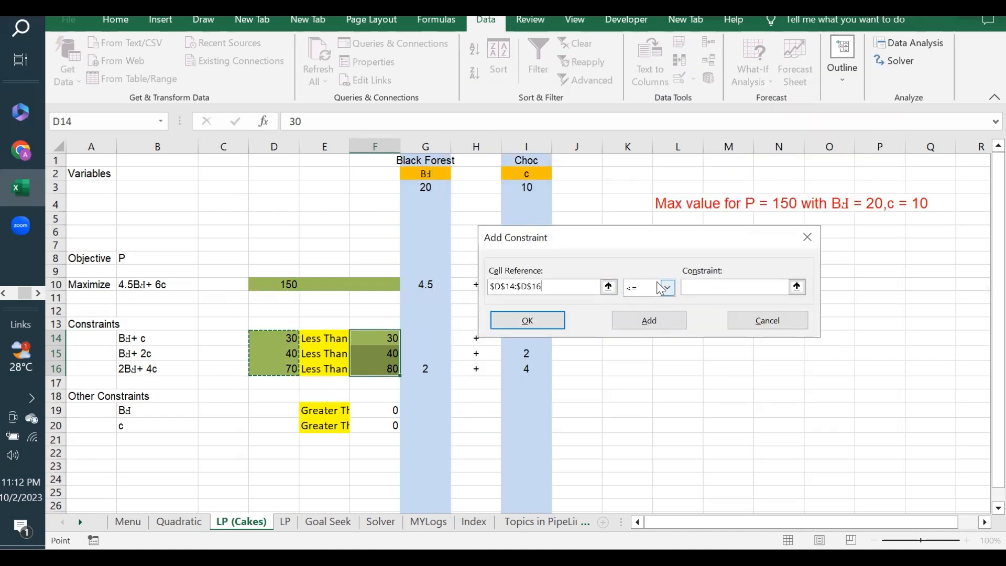
click(700, 287)
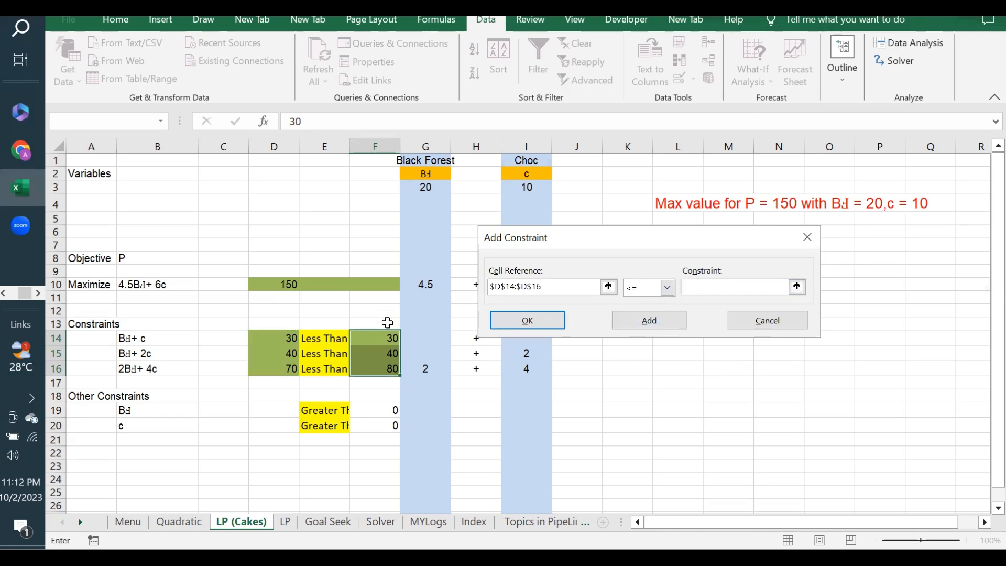
drag(377, 337, 372, 371)
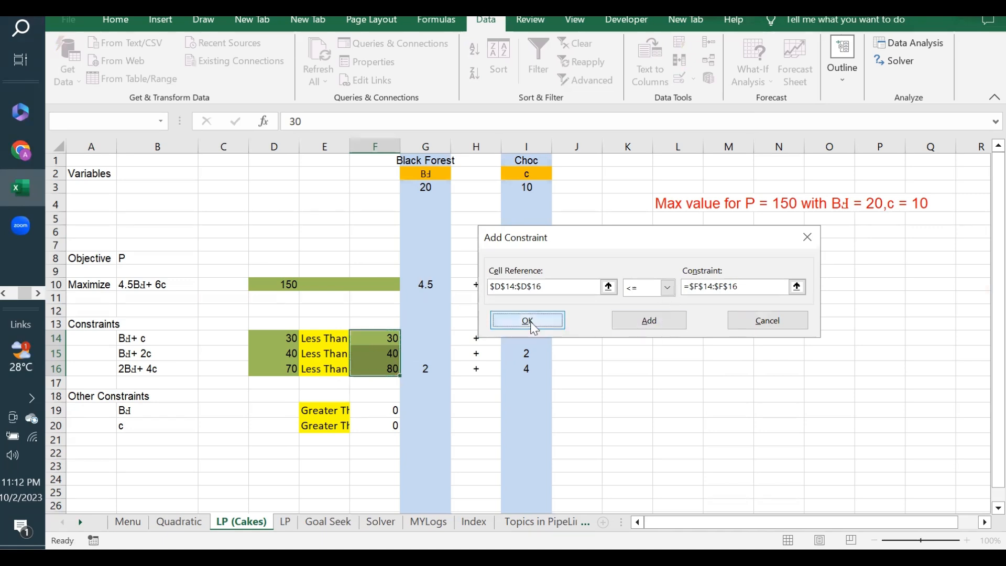
click(530, 321)
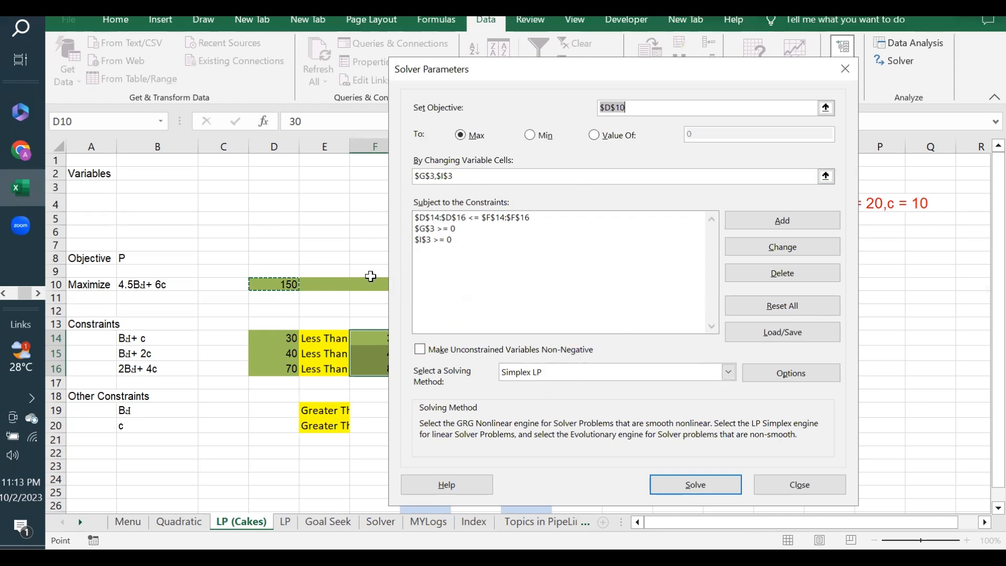
Step: Solve the model, keep the Solver solution and check the objective in D10
click(676, 487)
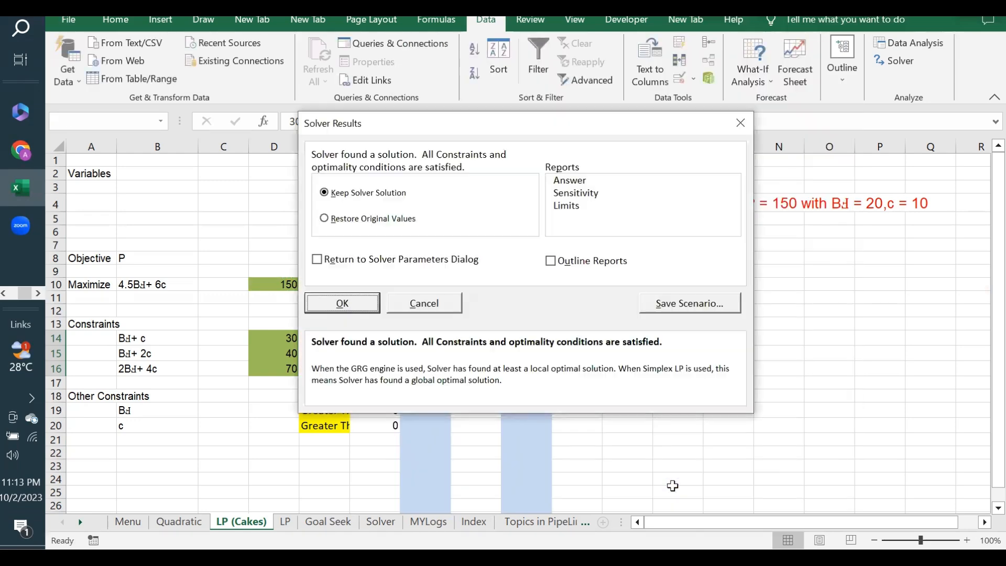
click(338, 299)
click(282, 283)
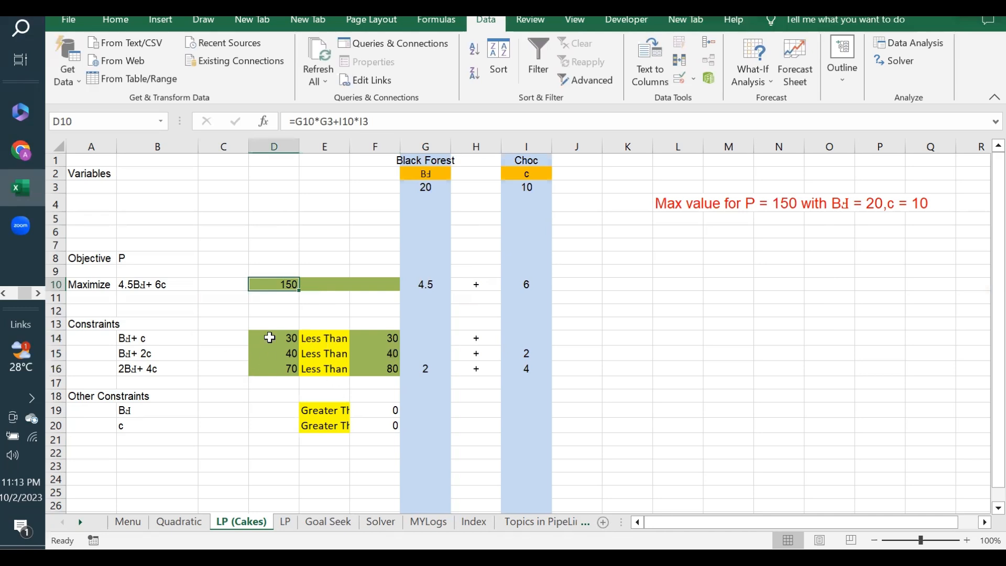
Step: Compare the constraint value in D14 with the limits in F14:F16, and review the Solver parameters before closing them without solving
click(289, 338)
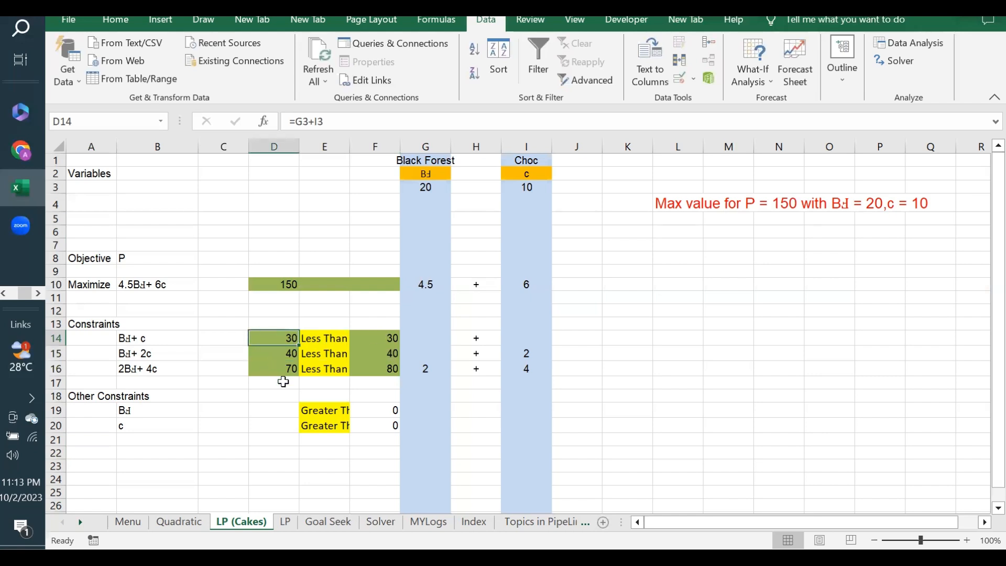
click(394, 370)
drag(395, 338, 391, 366)
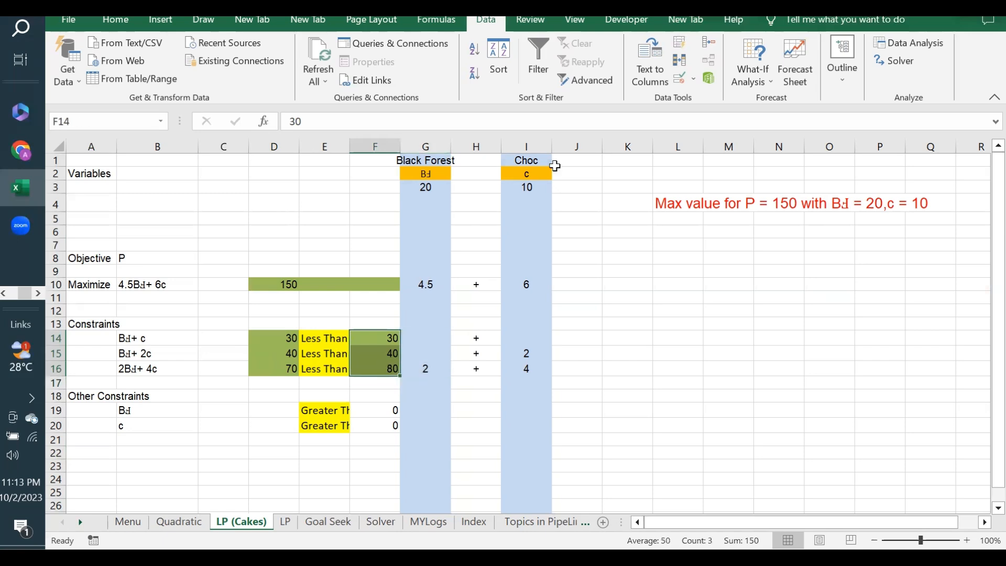
click(887, 61)
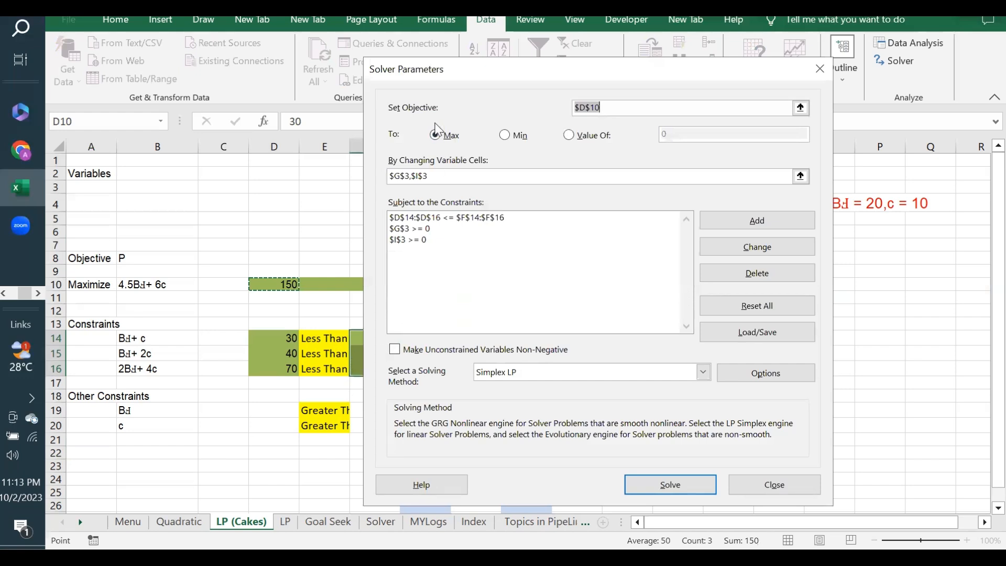
drag(492, 79, 593, 69)
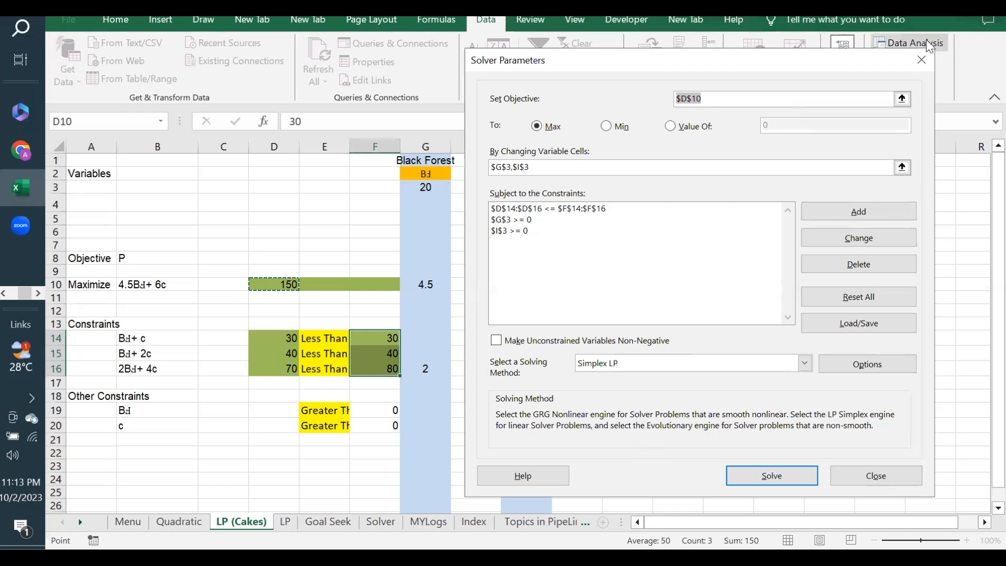
click(923, 61)
click(300, 218)
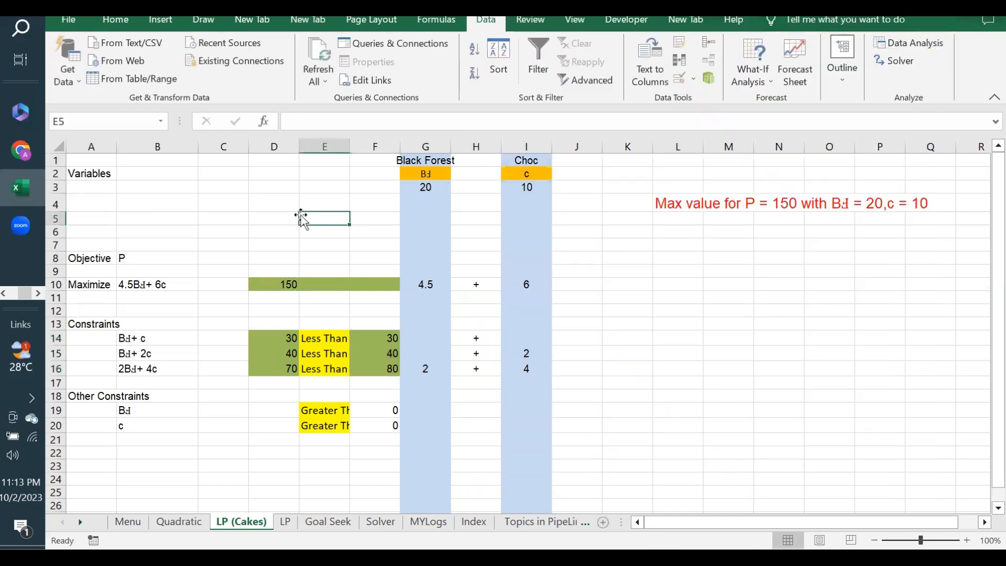
click(288, 310)
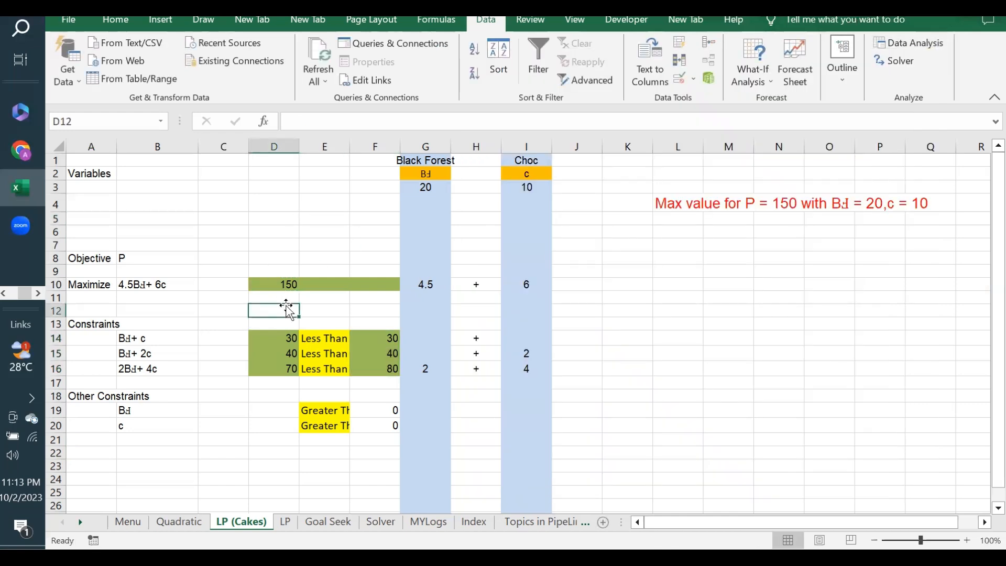